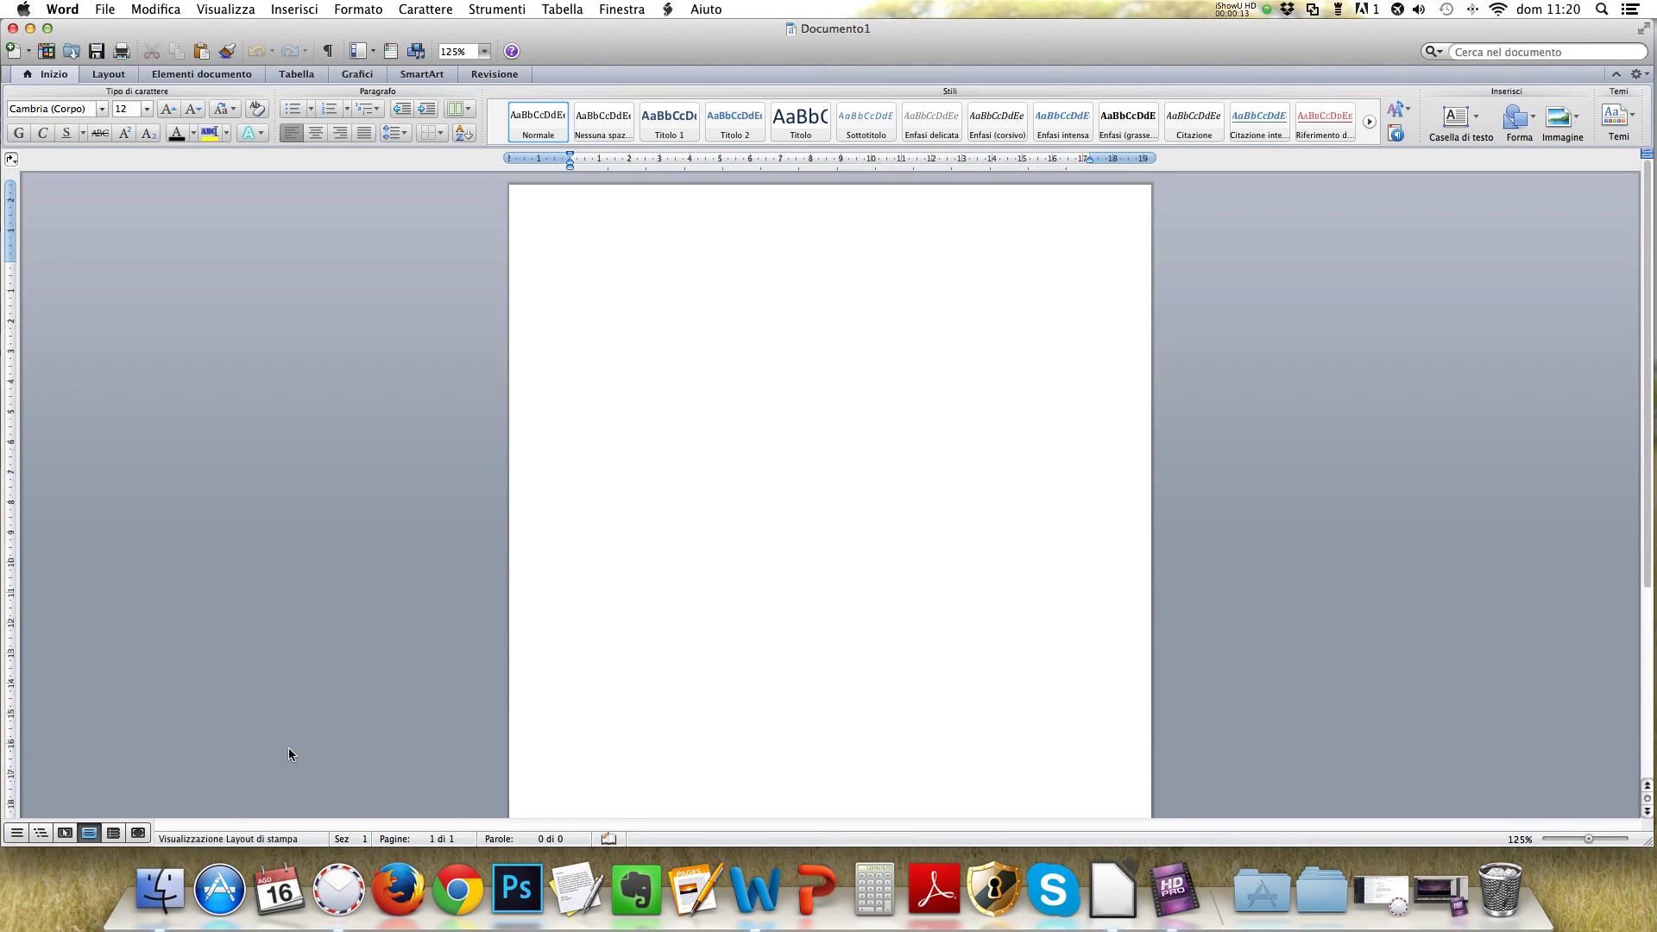
# - Glance at the Mandala Book 2 images in Finder, then return to Word's Inserisci menu
pyautogui.click(161, 896)
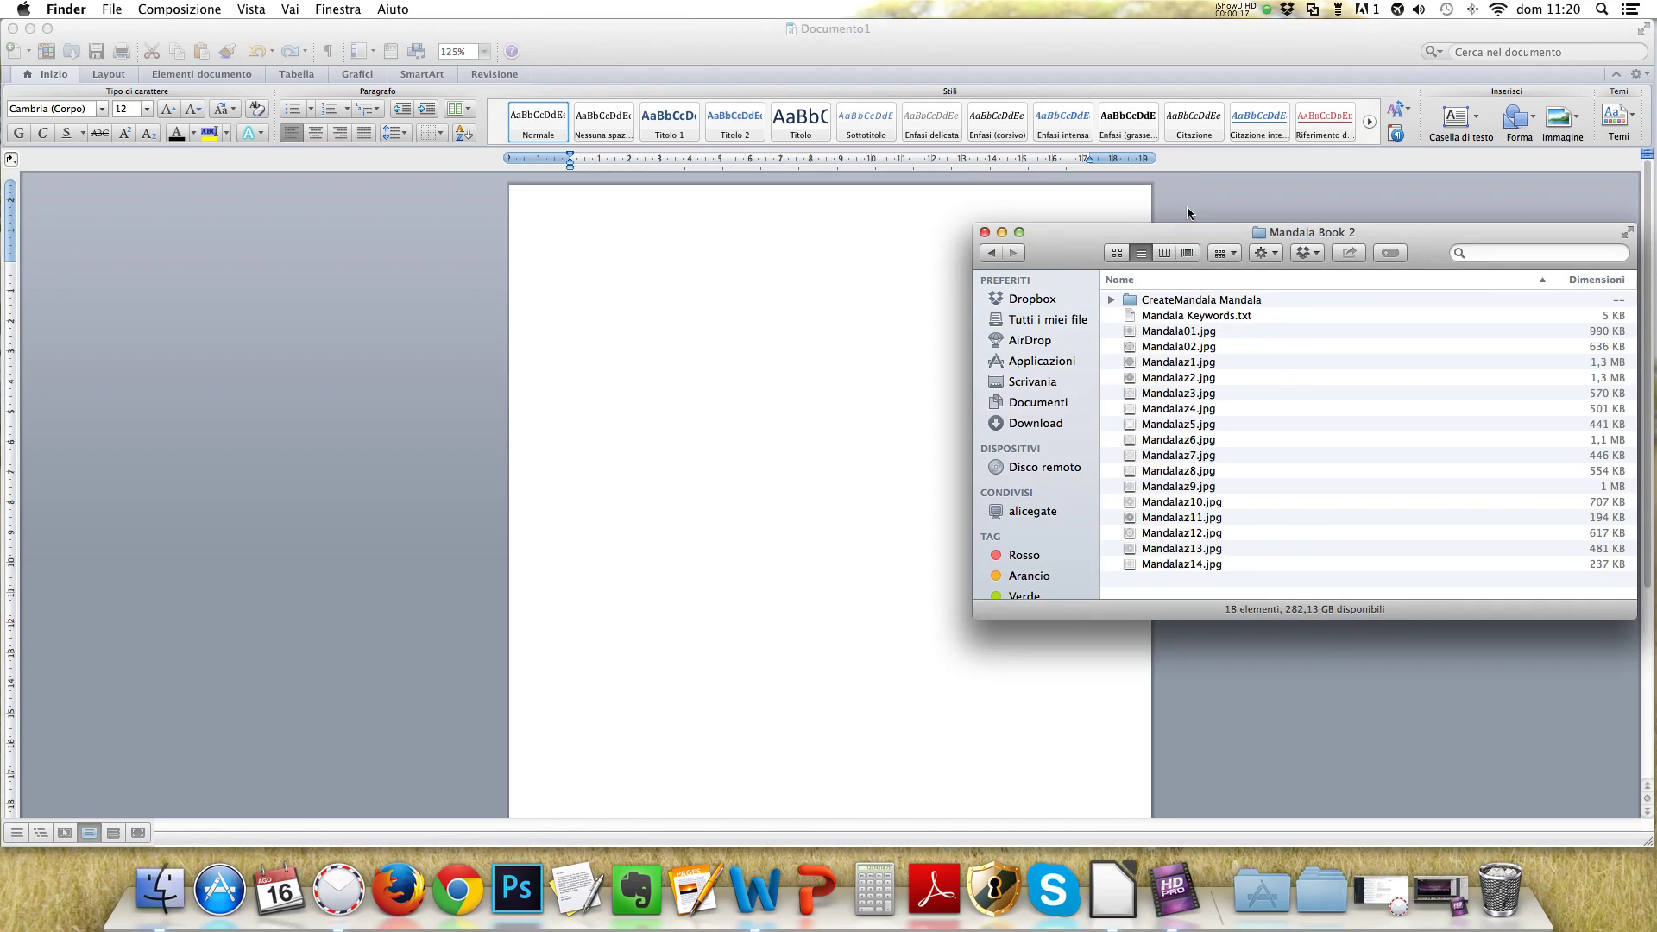
pyautogui.click(333, 289)
pyautogui.click(293, 9)
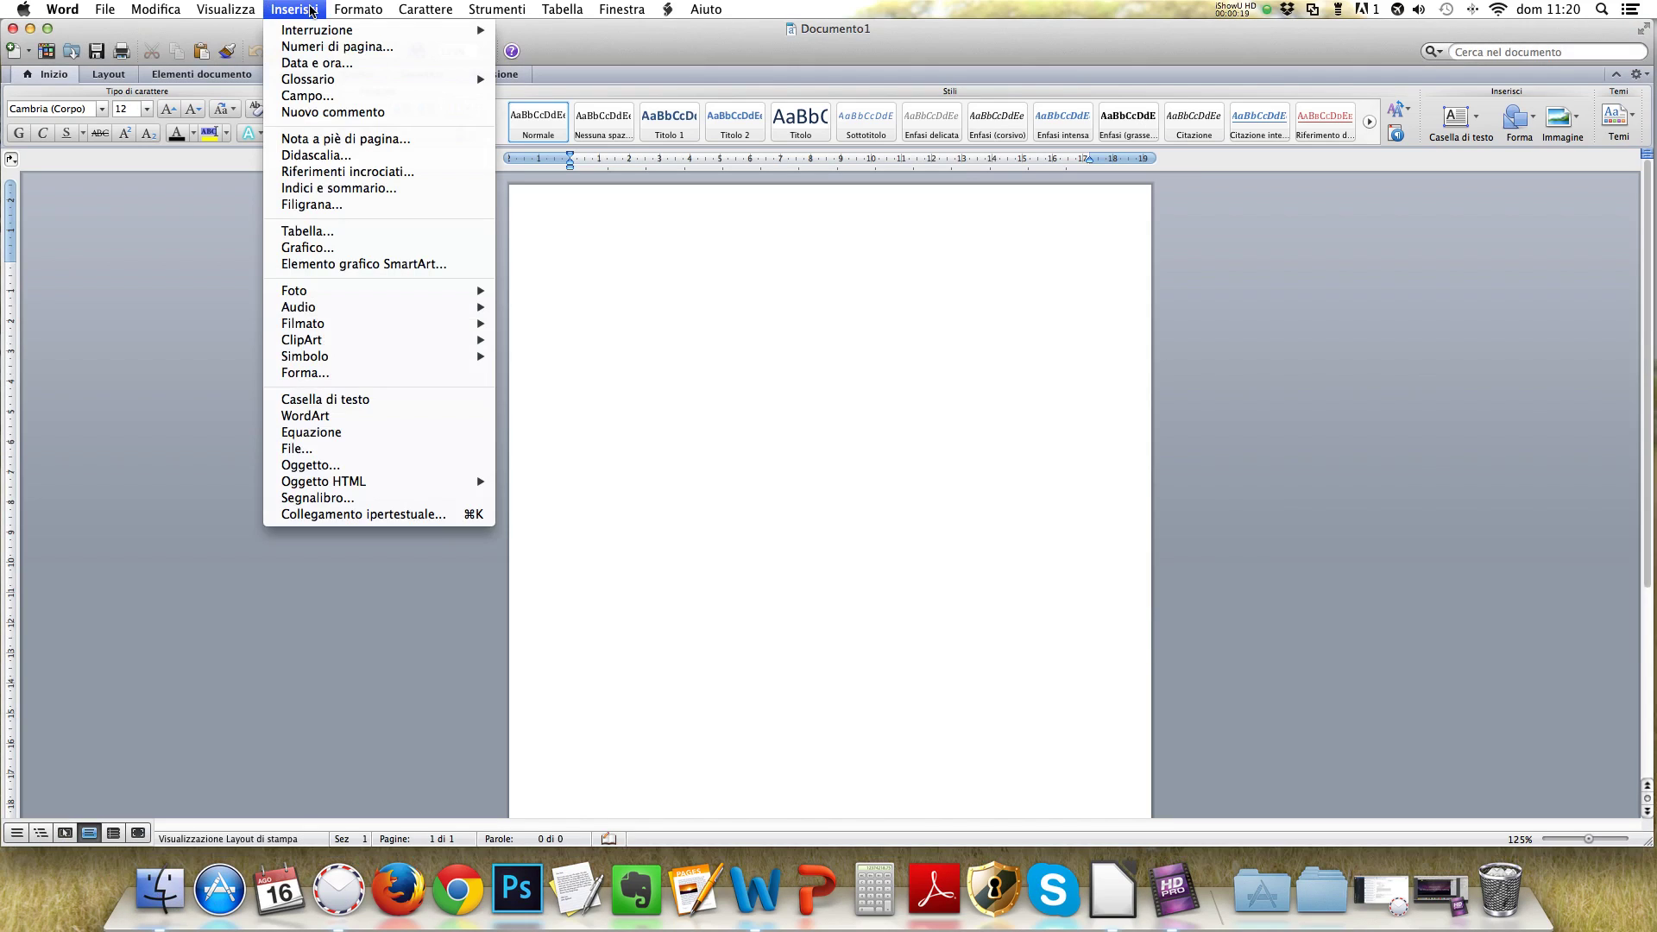
pyautogui.moveTo(375, 290)
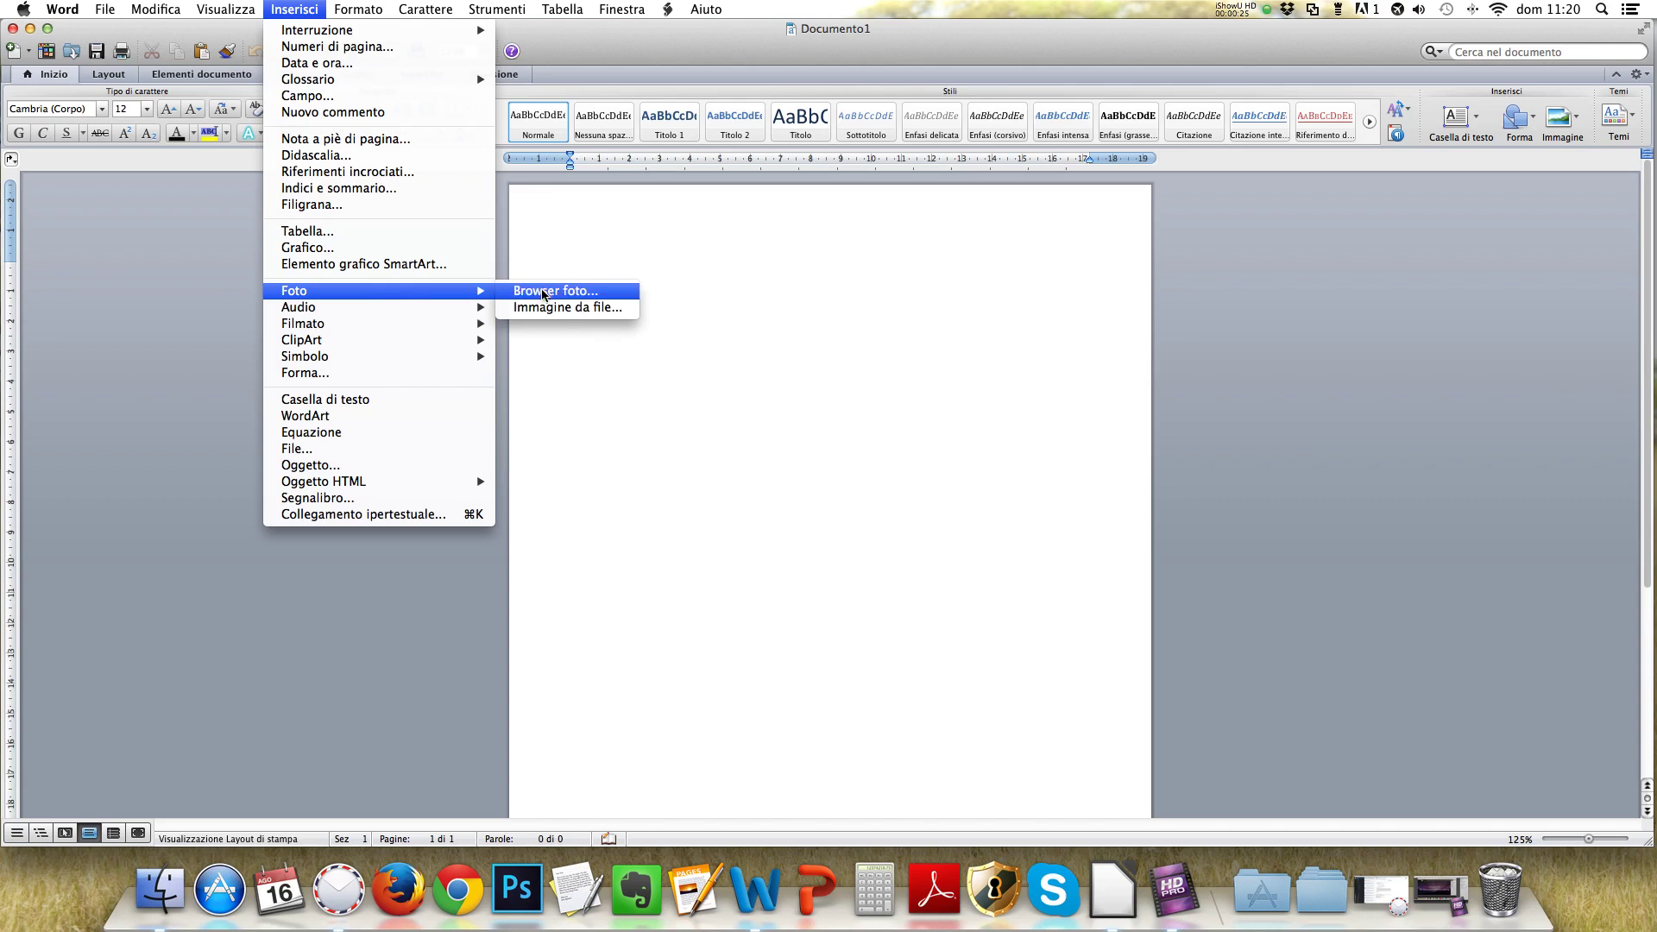
# - Insert Mandalaz1.jpg from Documenti > Backups > Mandala Book 2 via Immagine da file
pyautogui.click(561, 307)
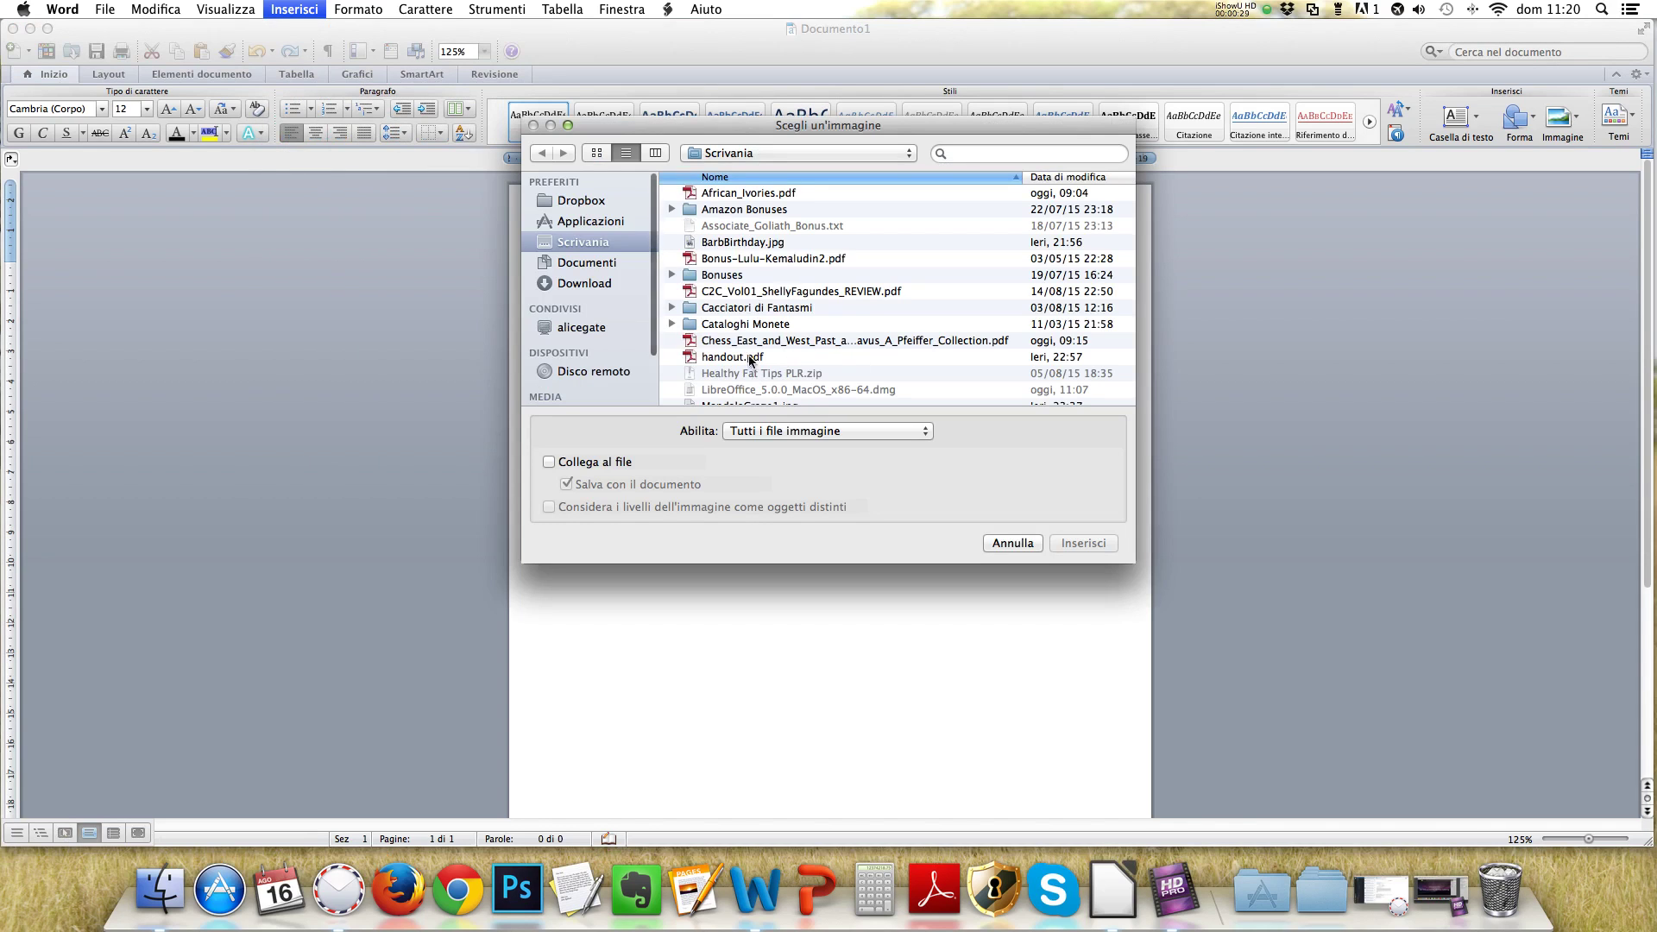
pyautogui.click(595, 263)
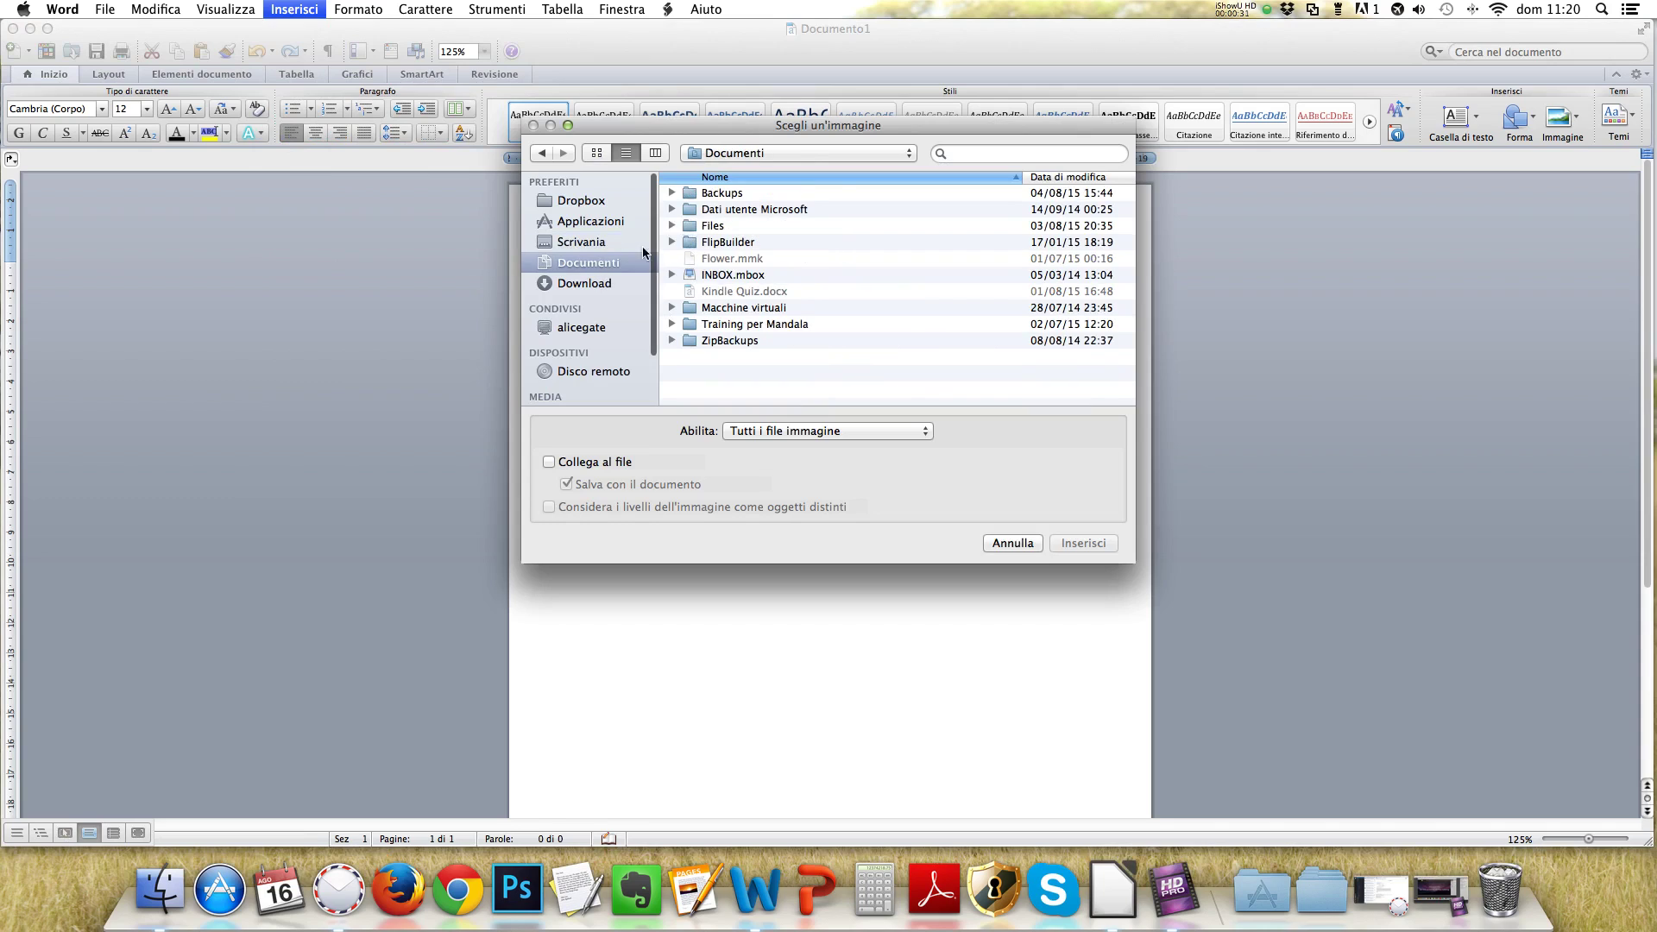
pyautogui.doubleClick(706, 194)
pyautogui.doubleClick(713, 194)
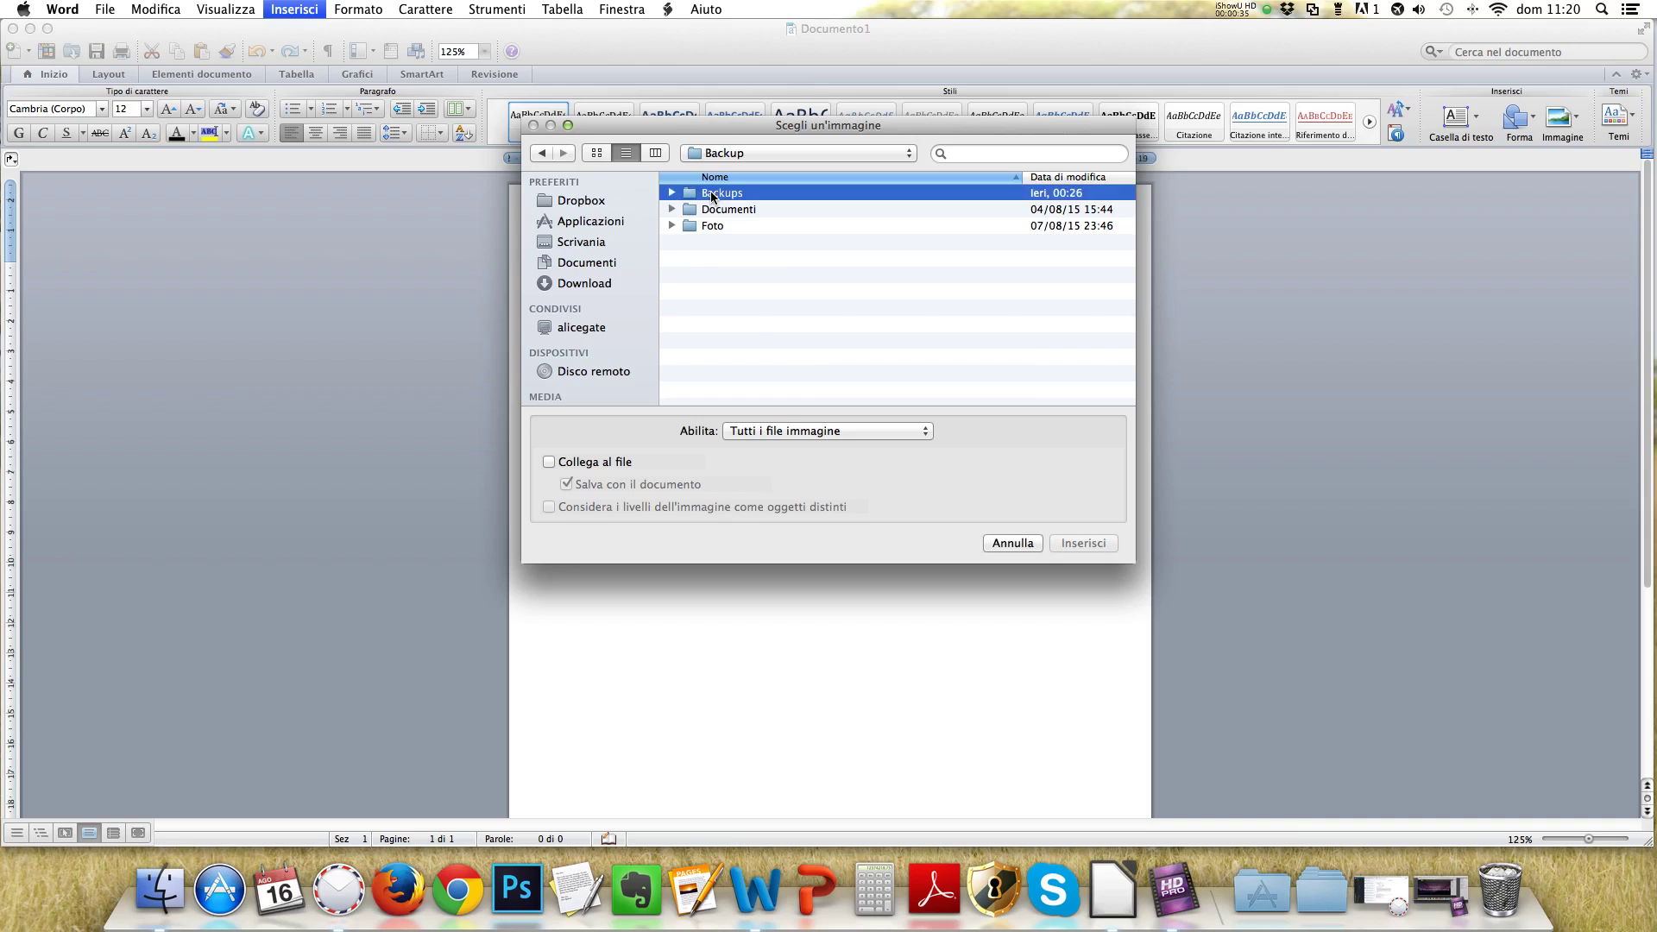
pyautogui.doubleClick(714, 193)
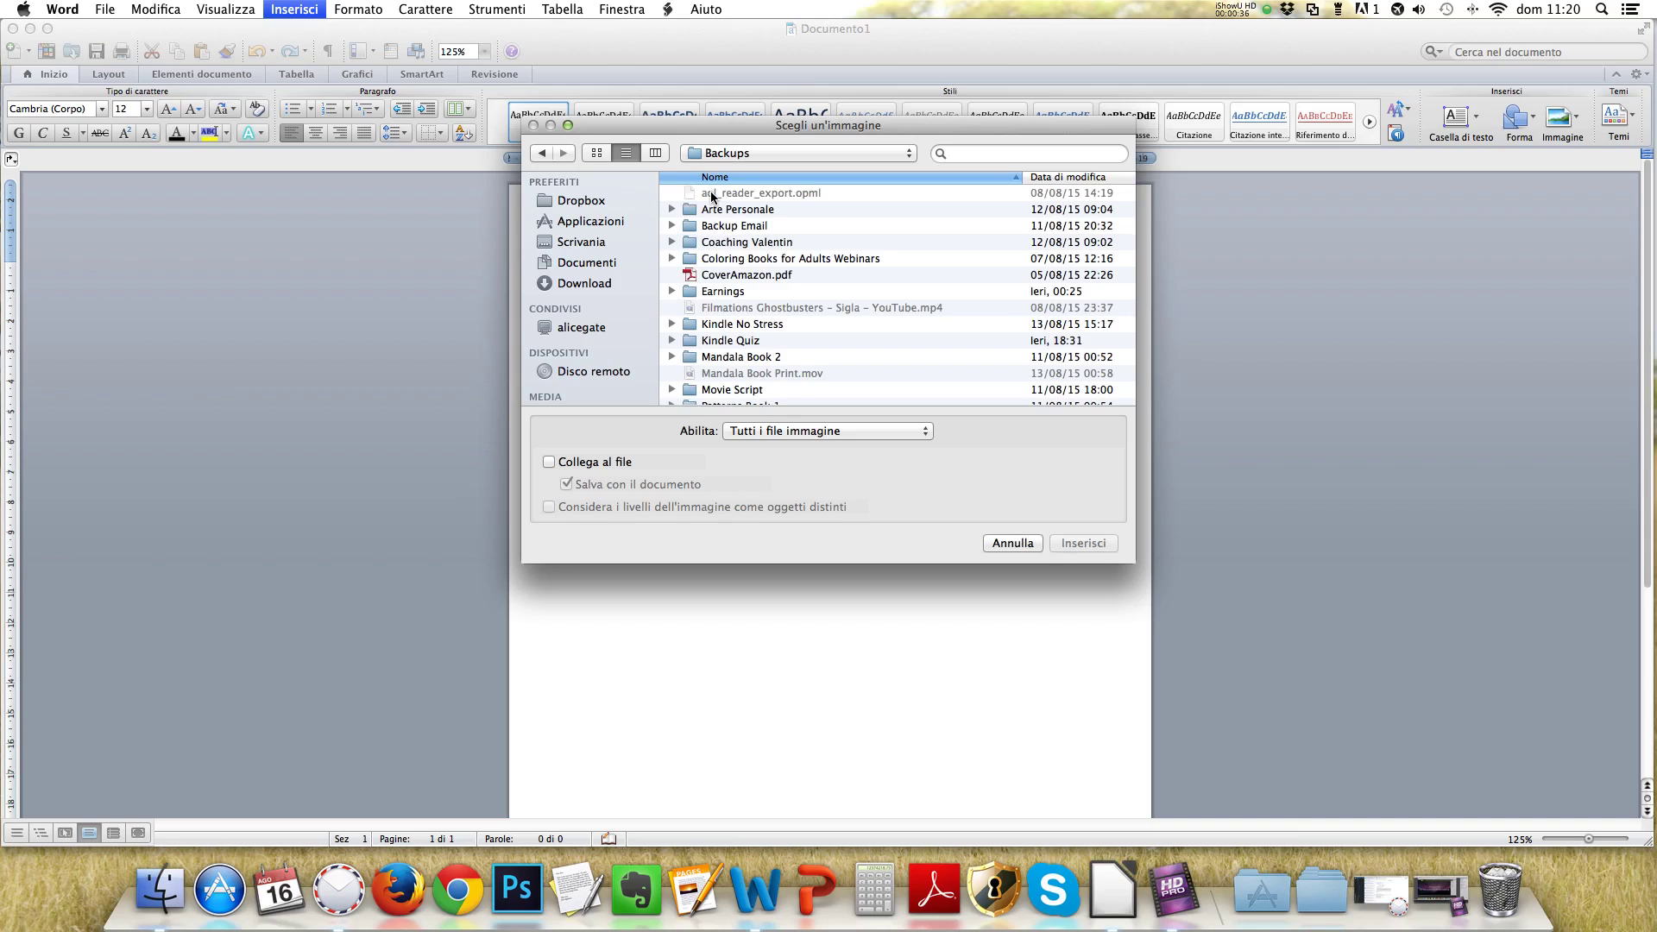
pyautogui.doubleClick(747, 359)
pyautogui.click(740, 259)
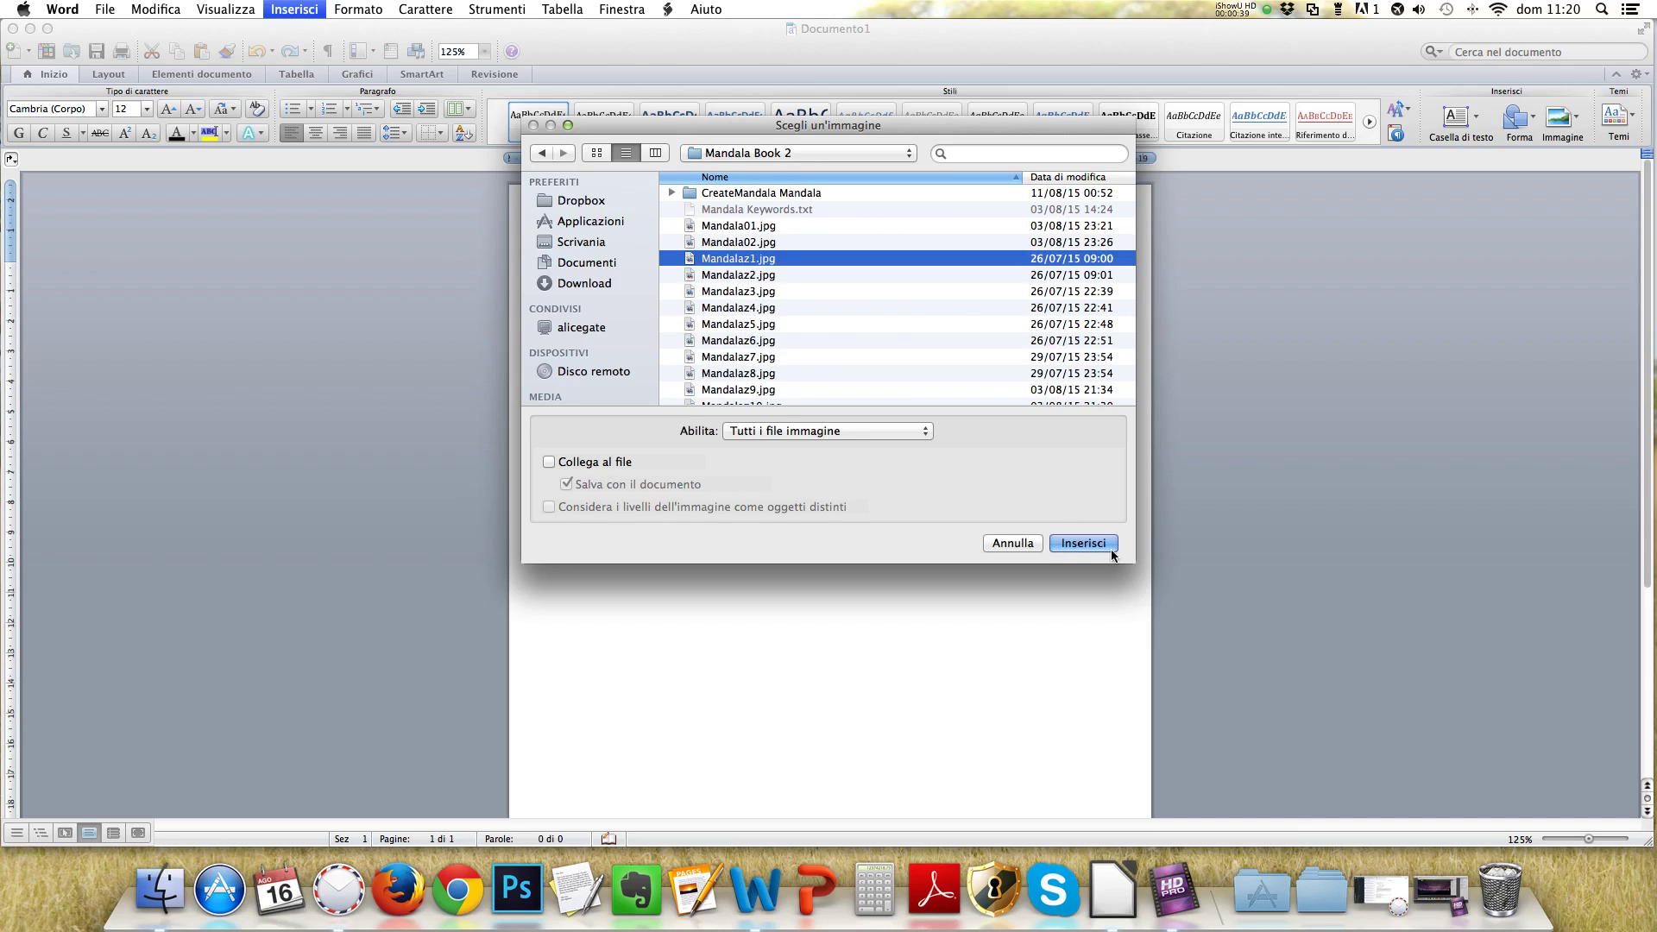
pyautogui.click(1083, 543)
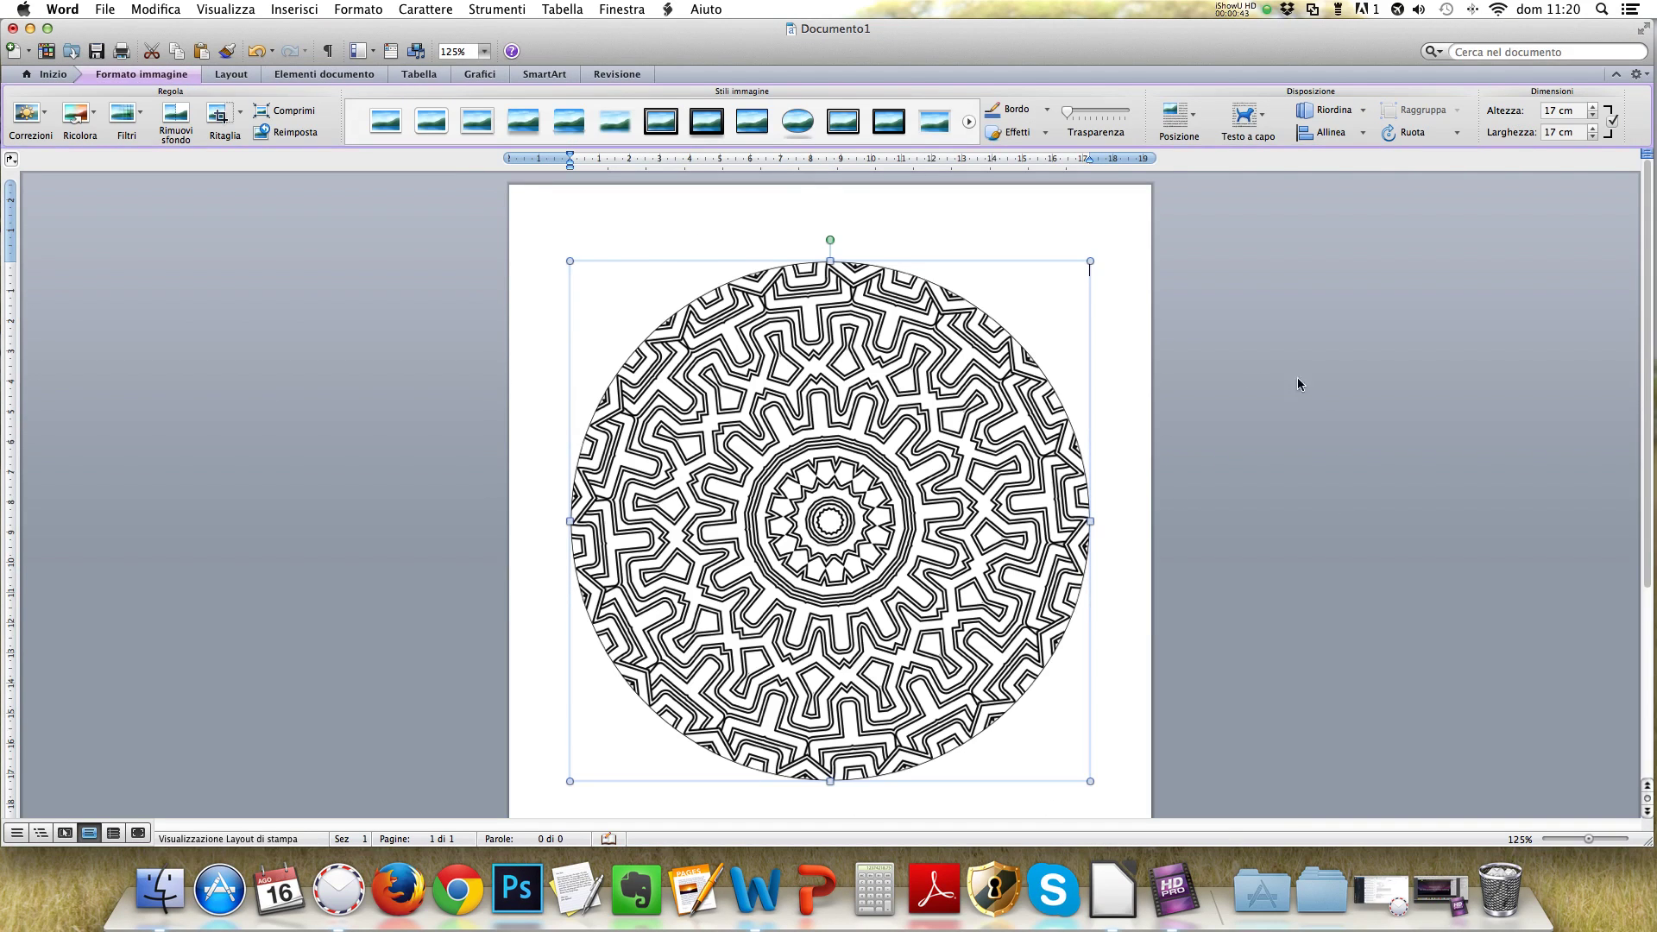
pyautogui.scroll(-5, 1292, 484)
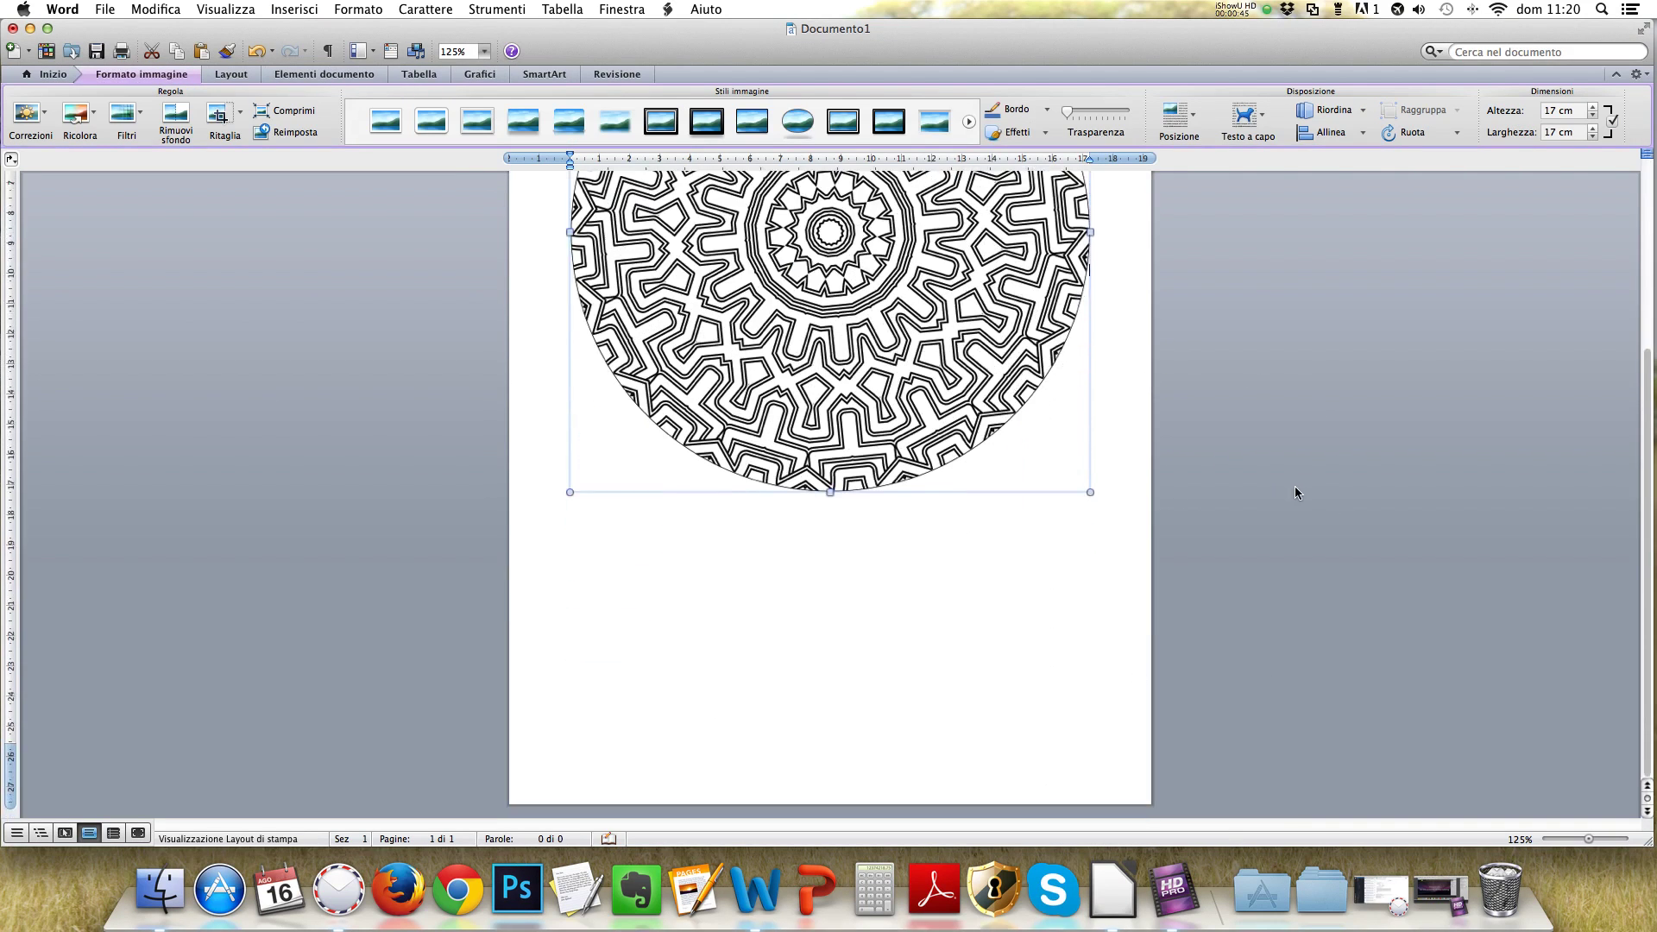
pyautogui.scroll(6, 1294, 485)
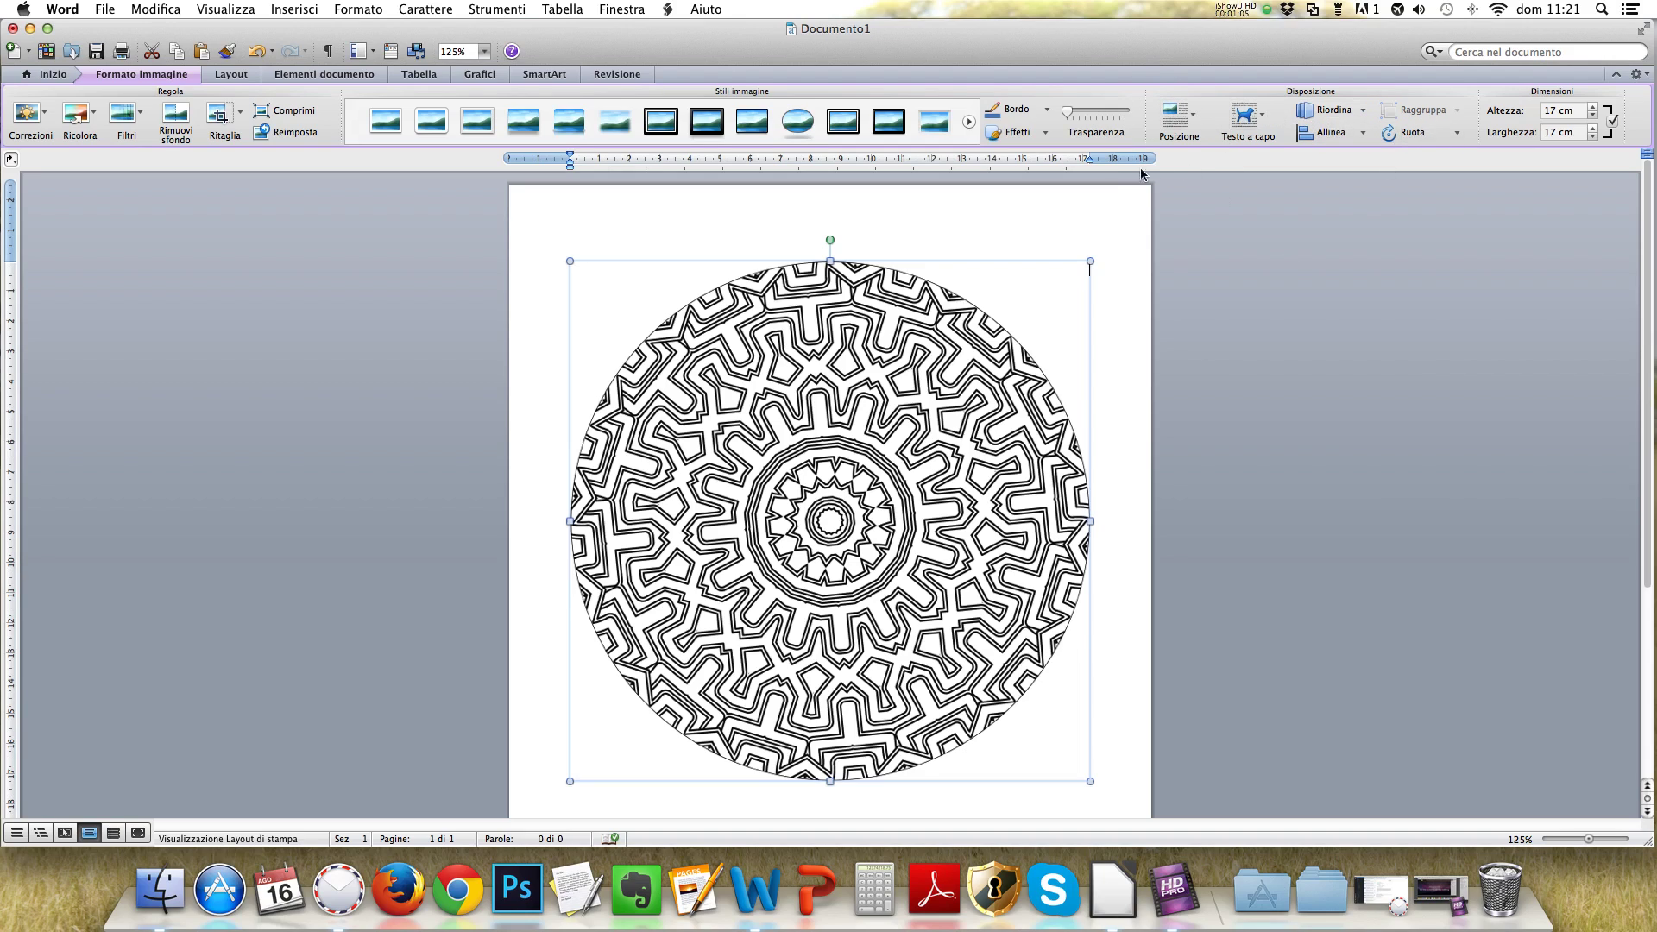
# - Position the mandala with Posizione in basso al centro (bottom centre)
pyautogui.click(1193, 118)
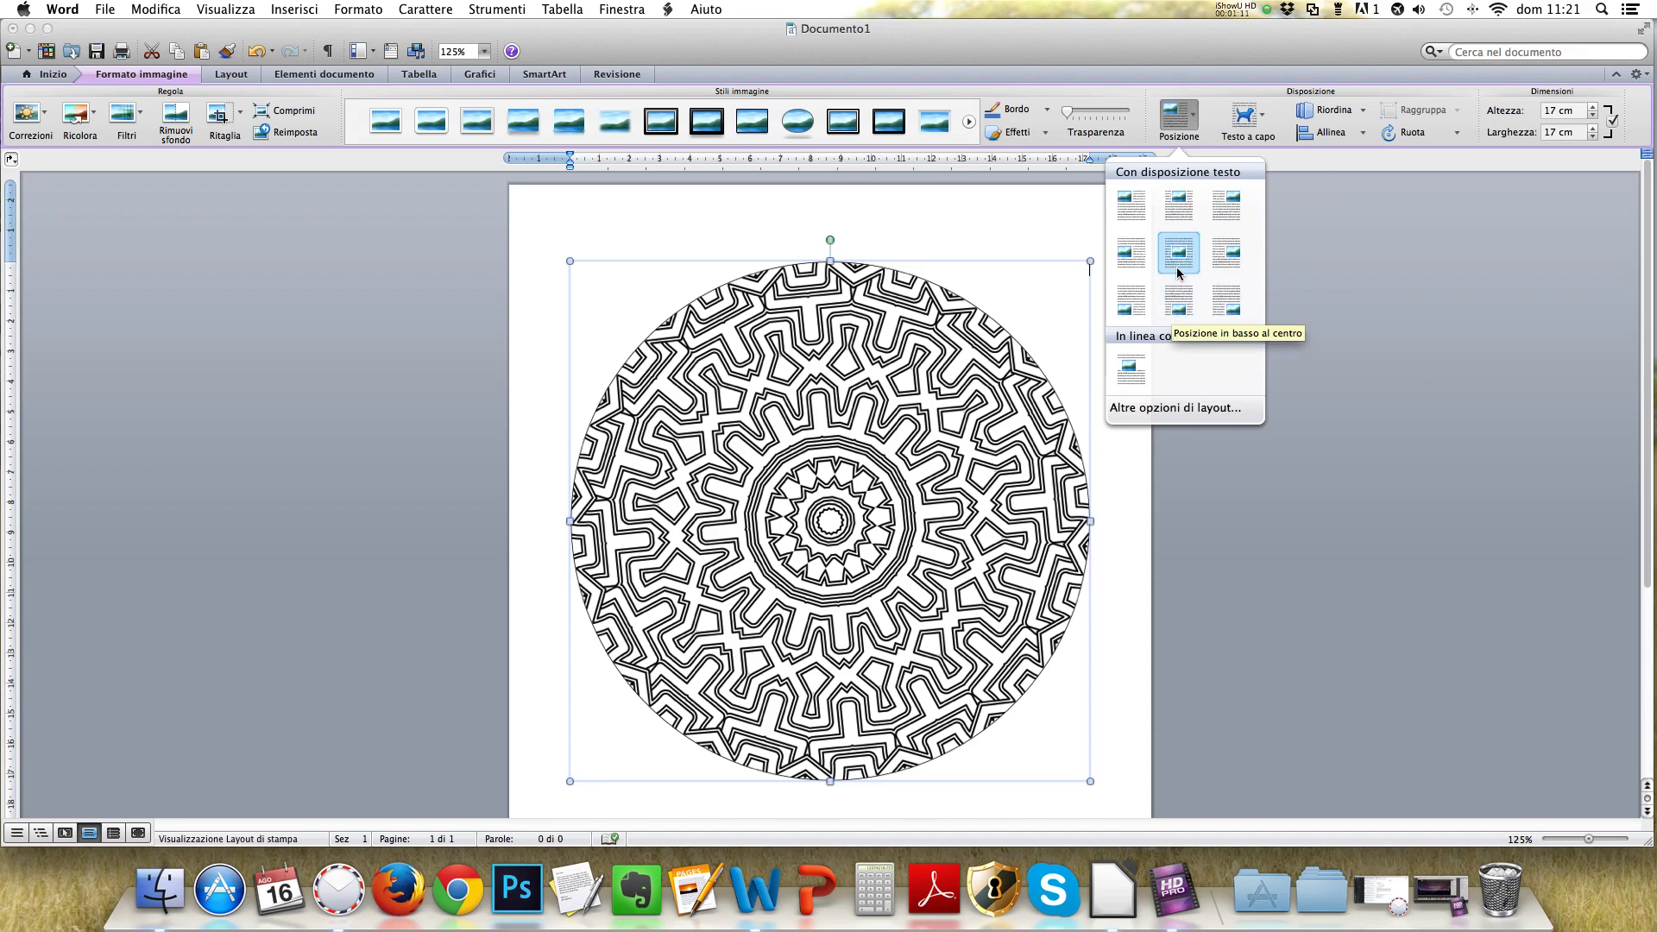
pyautogui.click(1177, 307)
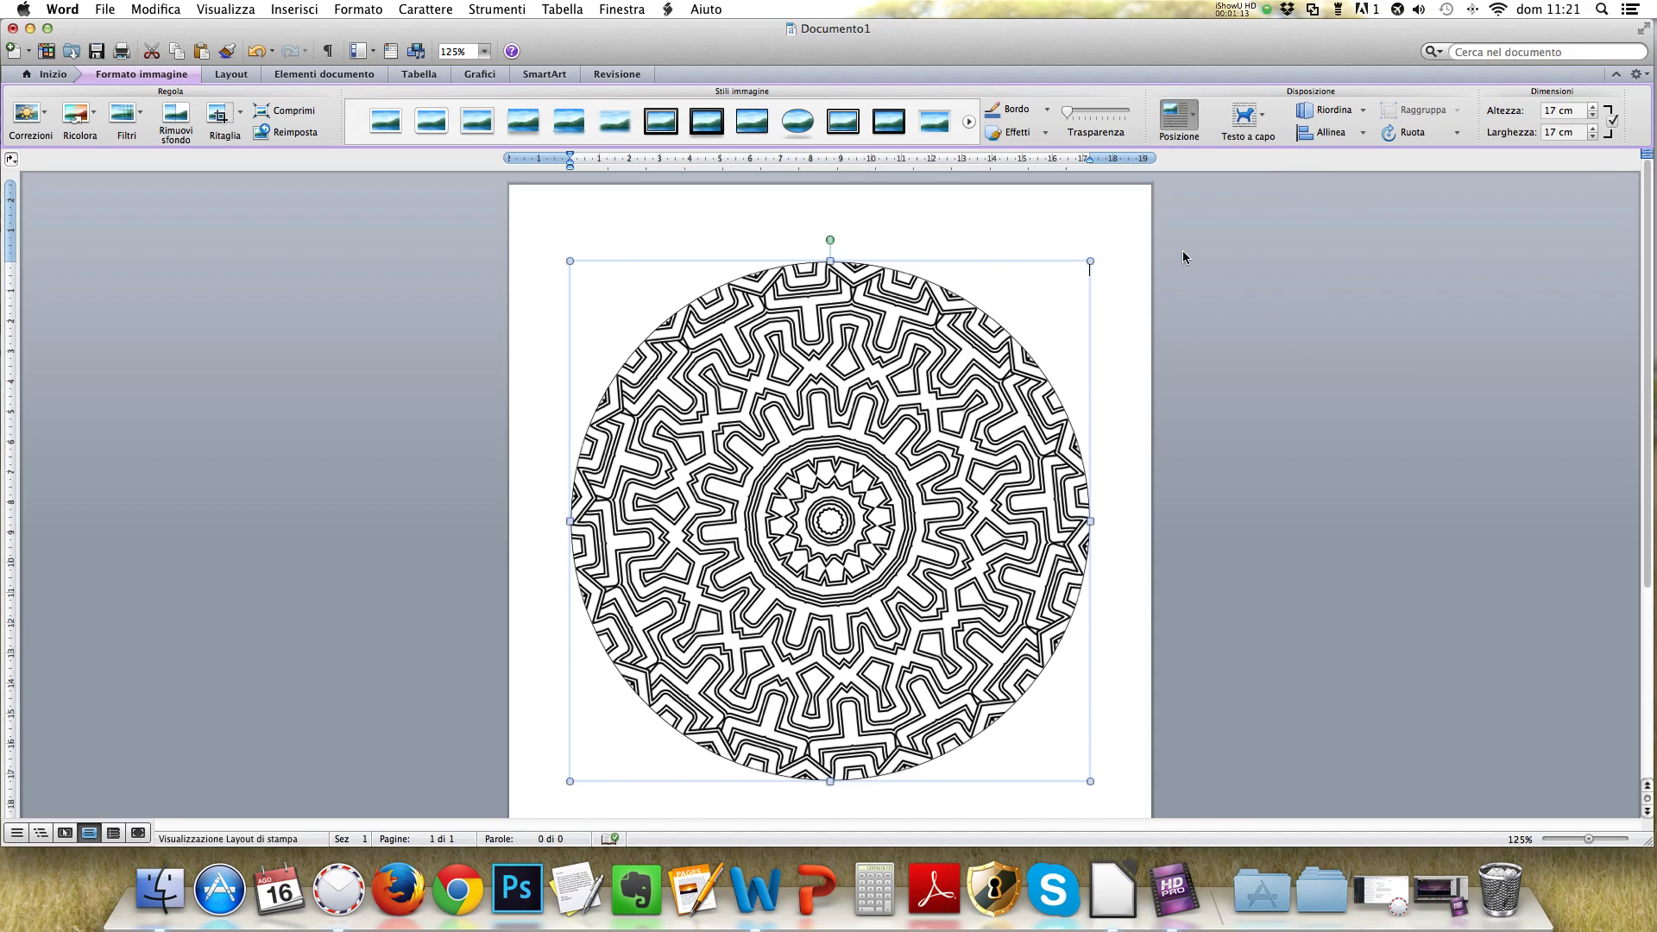
pyautogui.scroll(-5, 1182, 361)
pyautogui.scroll(-1, 1191, 350)
pyautogui.scroll(5, 1202, 340)
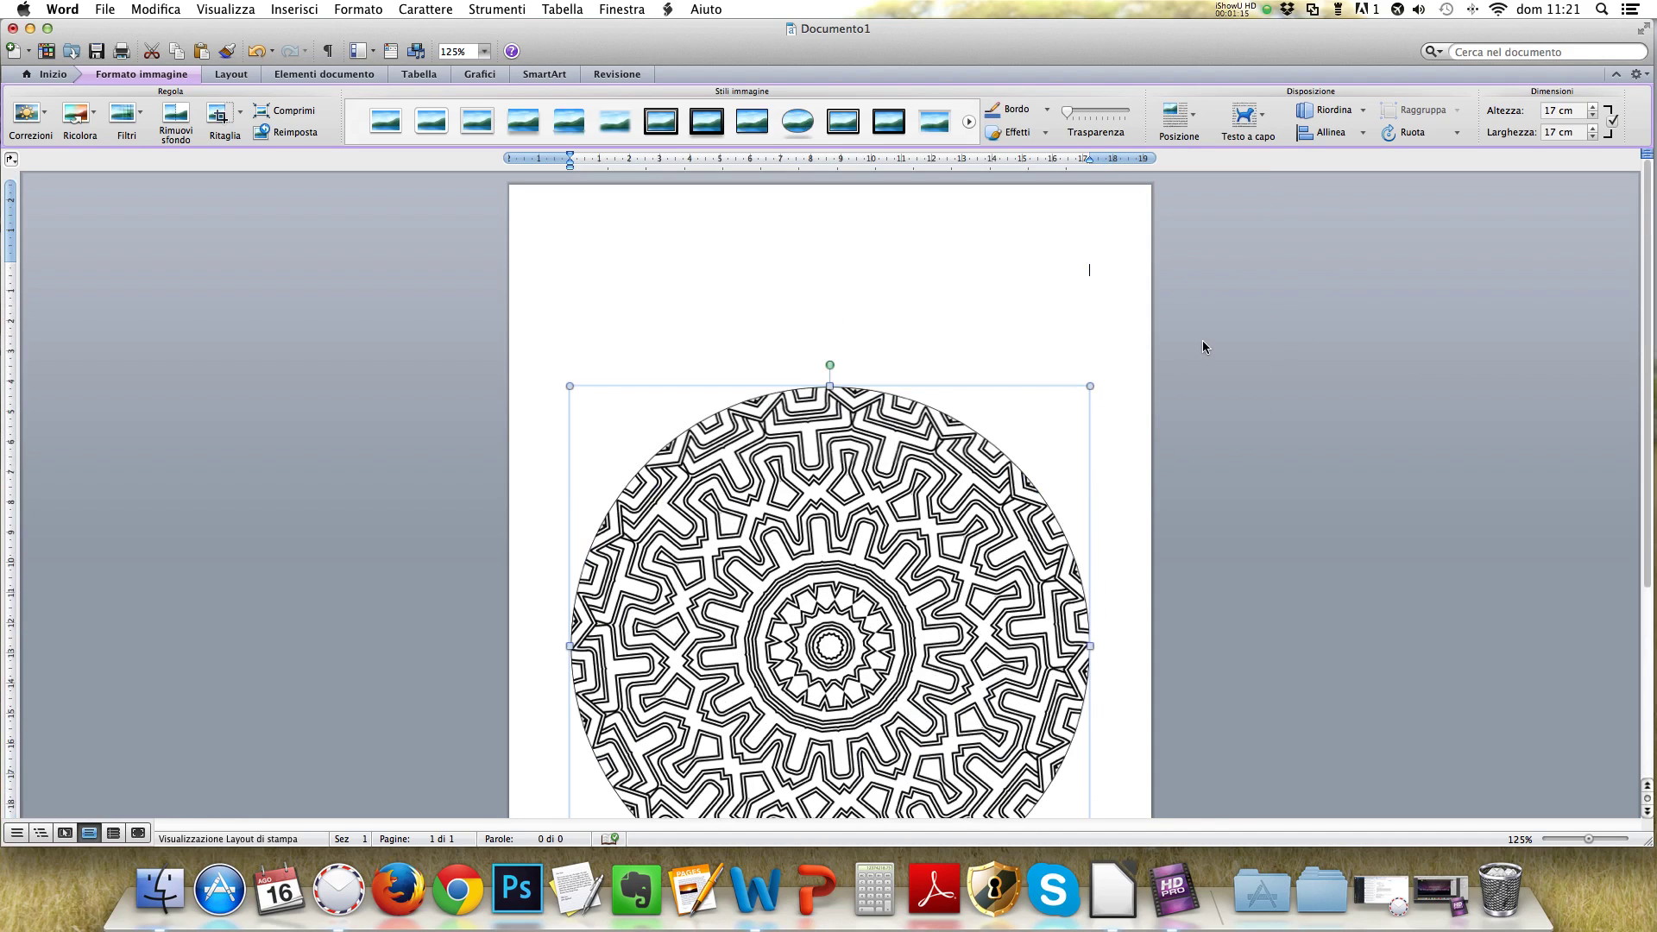
pyautogui.scroll(-1, 1203, 340)
pyautogui.scroll(-4, 1220, 345)
pyautogui.scroll(4, 1230, 351)
pyautogui.scroll(1, 1230, 351)
# - Deselect the mandala and scroll to review its placement on the page
pyautogui.scroll(-1, 1191, 231)
pyautogui.scroll(-4, 1129, 289)
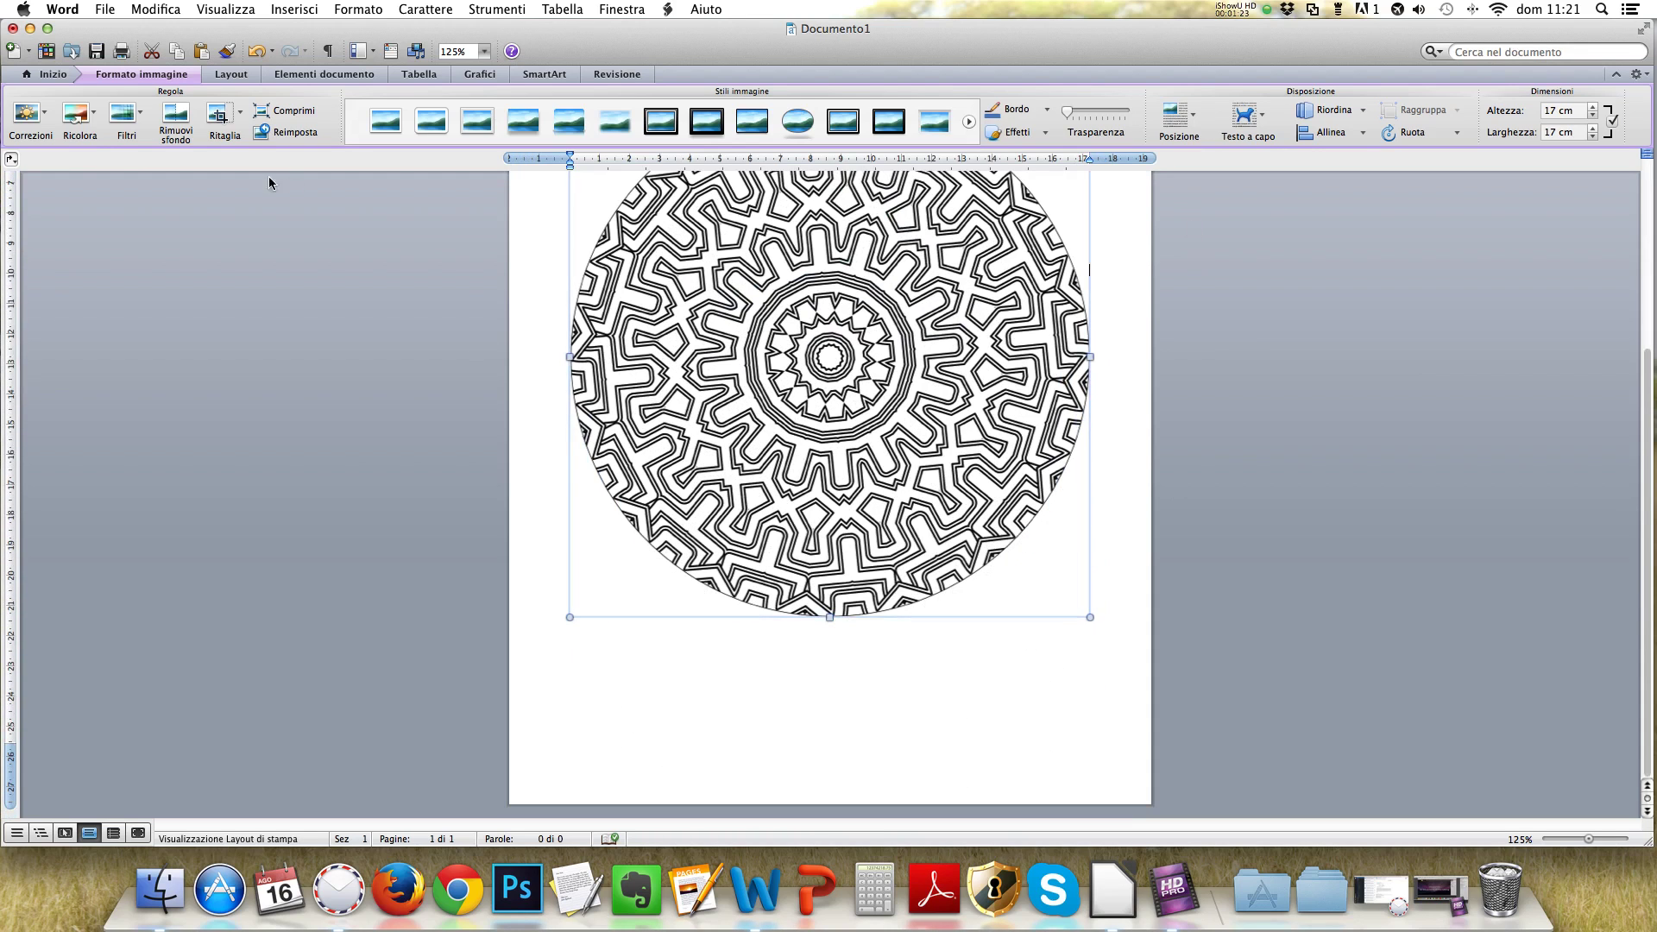
pyautogui.scroll(5, 242, 233)
pyautogui.scroll(-1, 1302, 292)
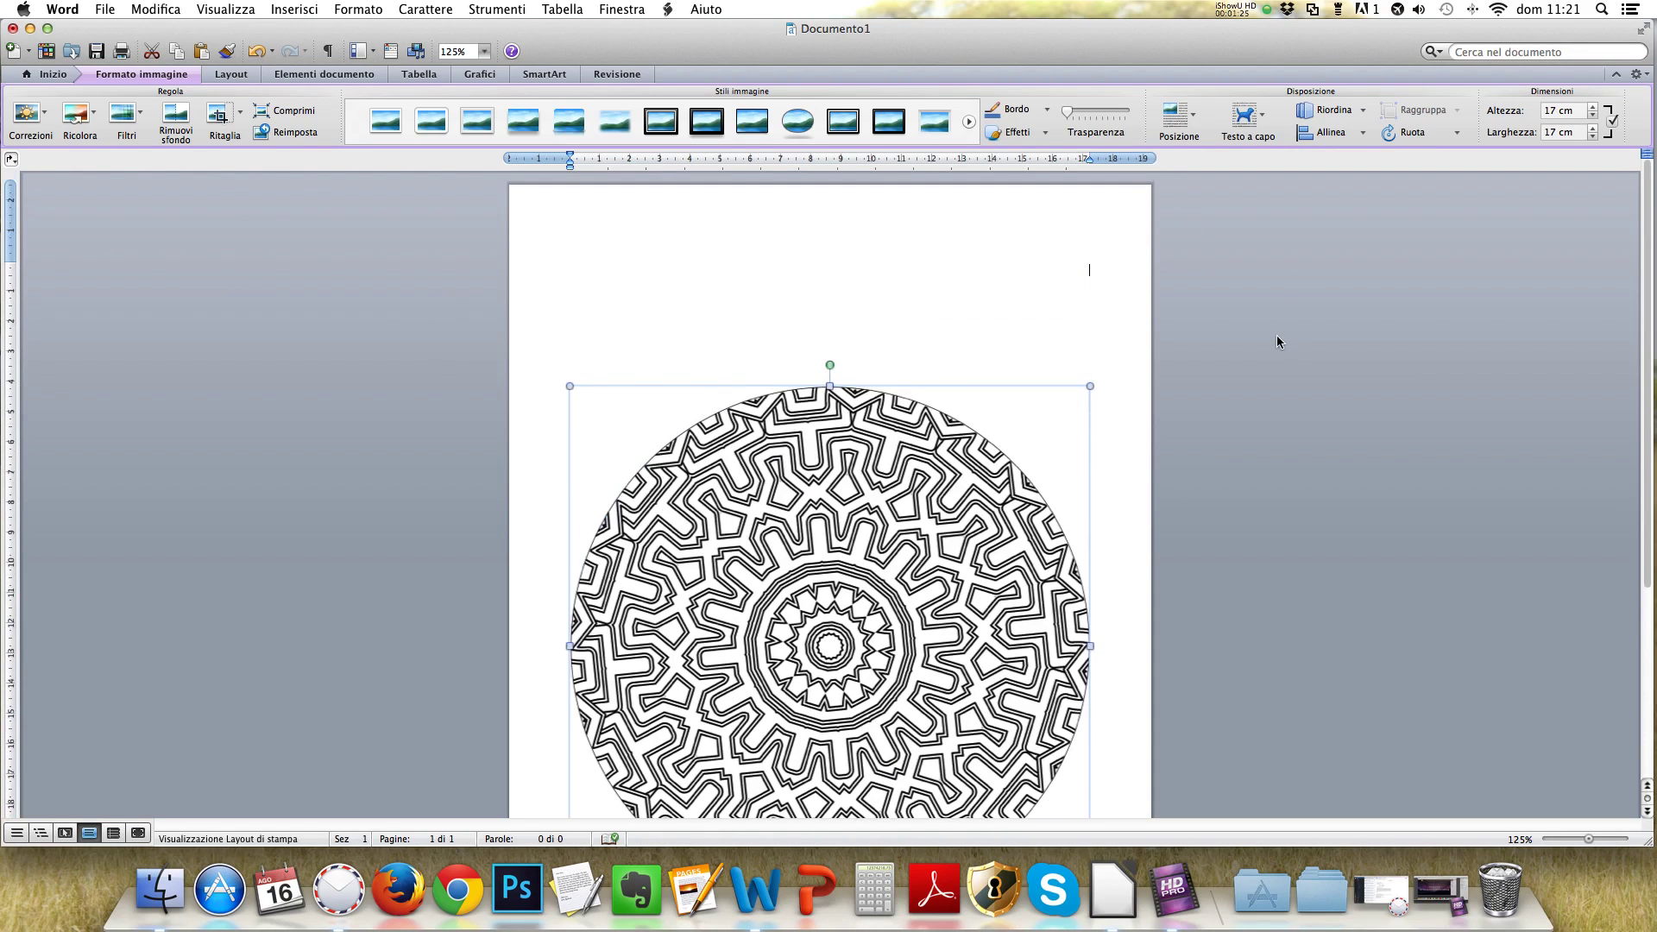
pyautogui.scroll(-4, 1276, 334)
pyautogui.click(1120, 585)
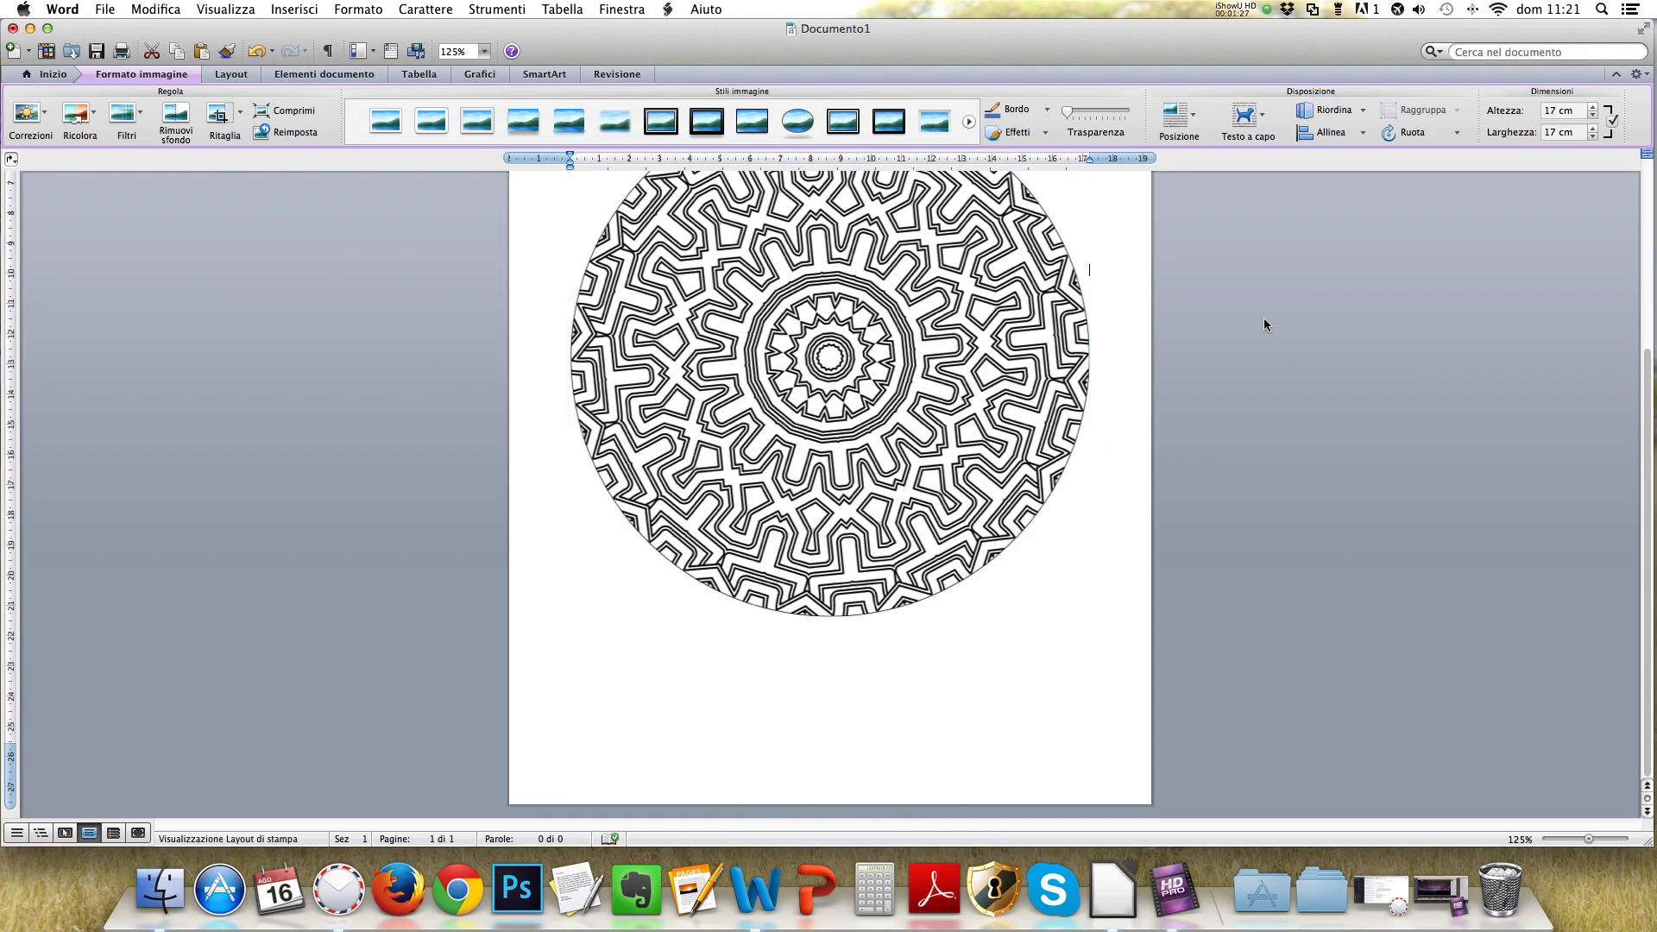
pyautogui.scroll(3, 1263, 324)
pyautogui.scroll(-3, 1263, 321)
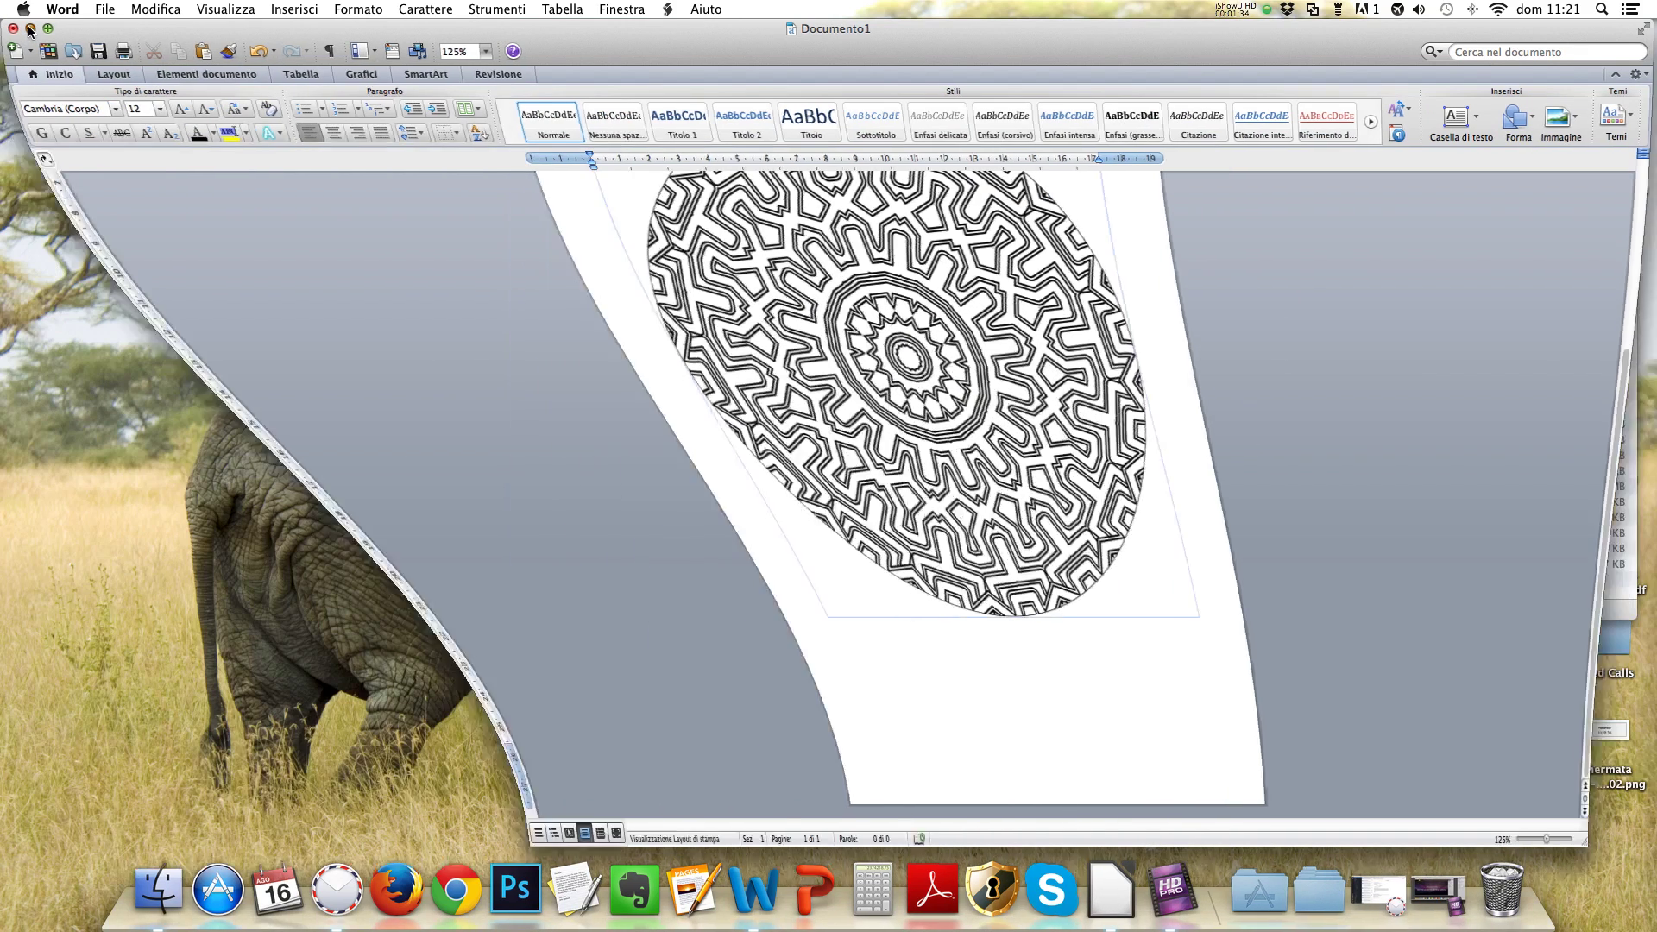
# - Minimize Word, launch LibreOffice, create a new Writer document and shift its window left
pyautogui.click(30, 29)
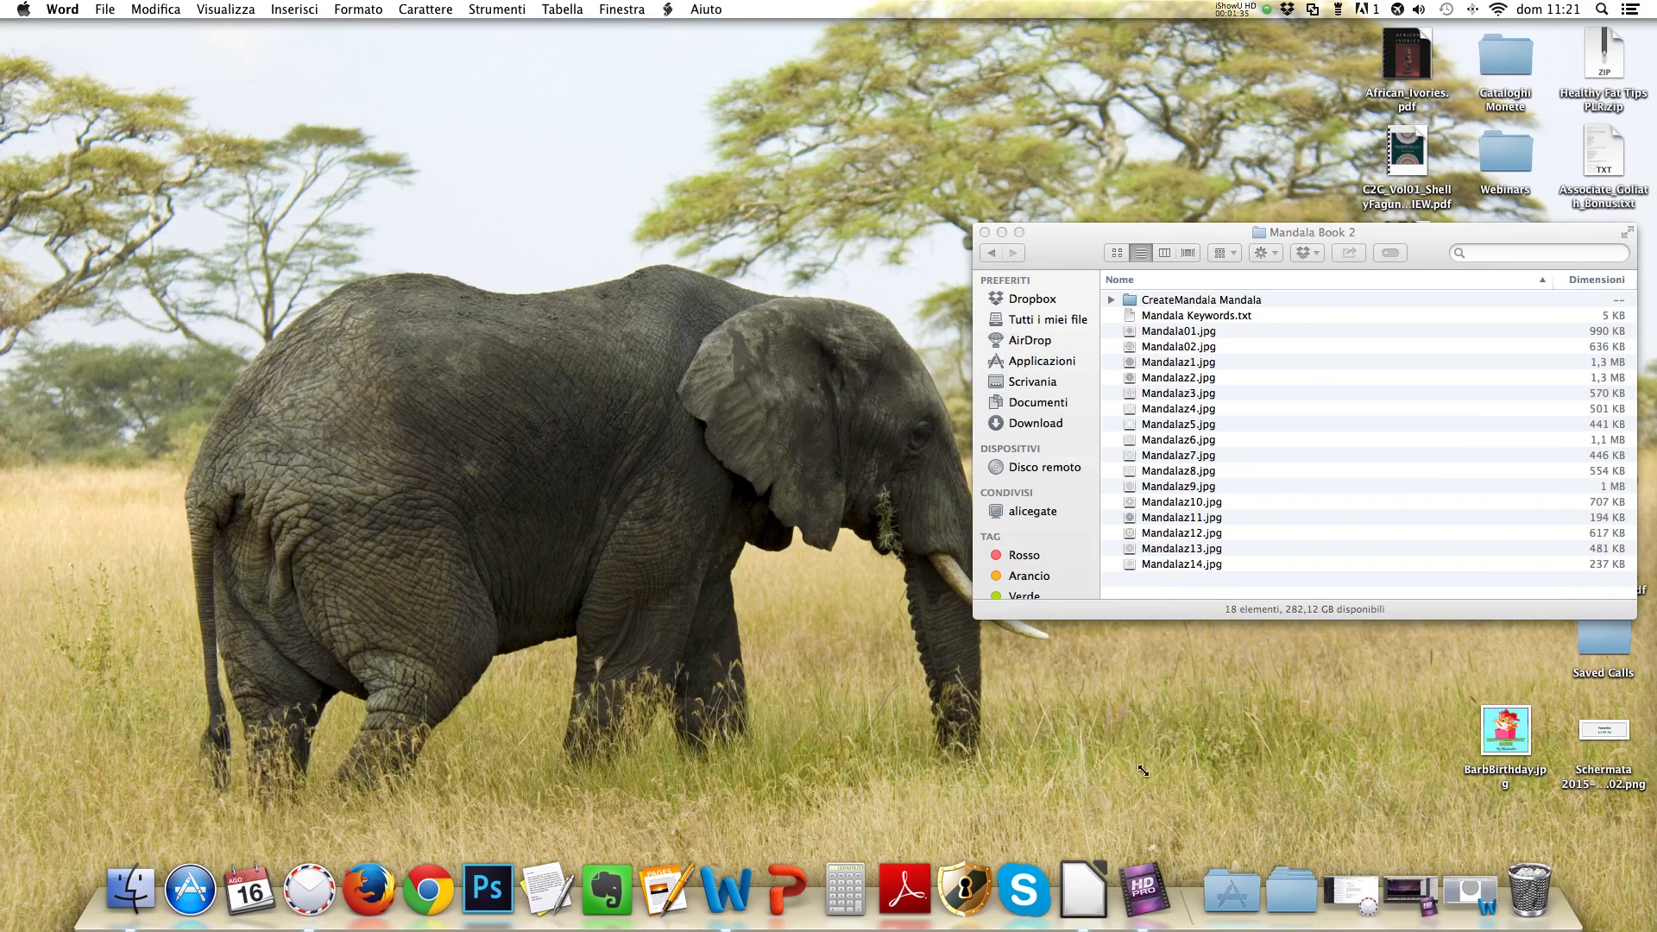
pyautogui.click(1101, 880)
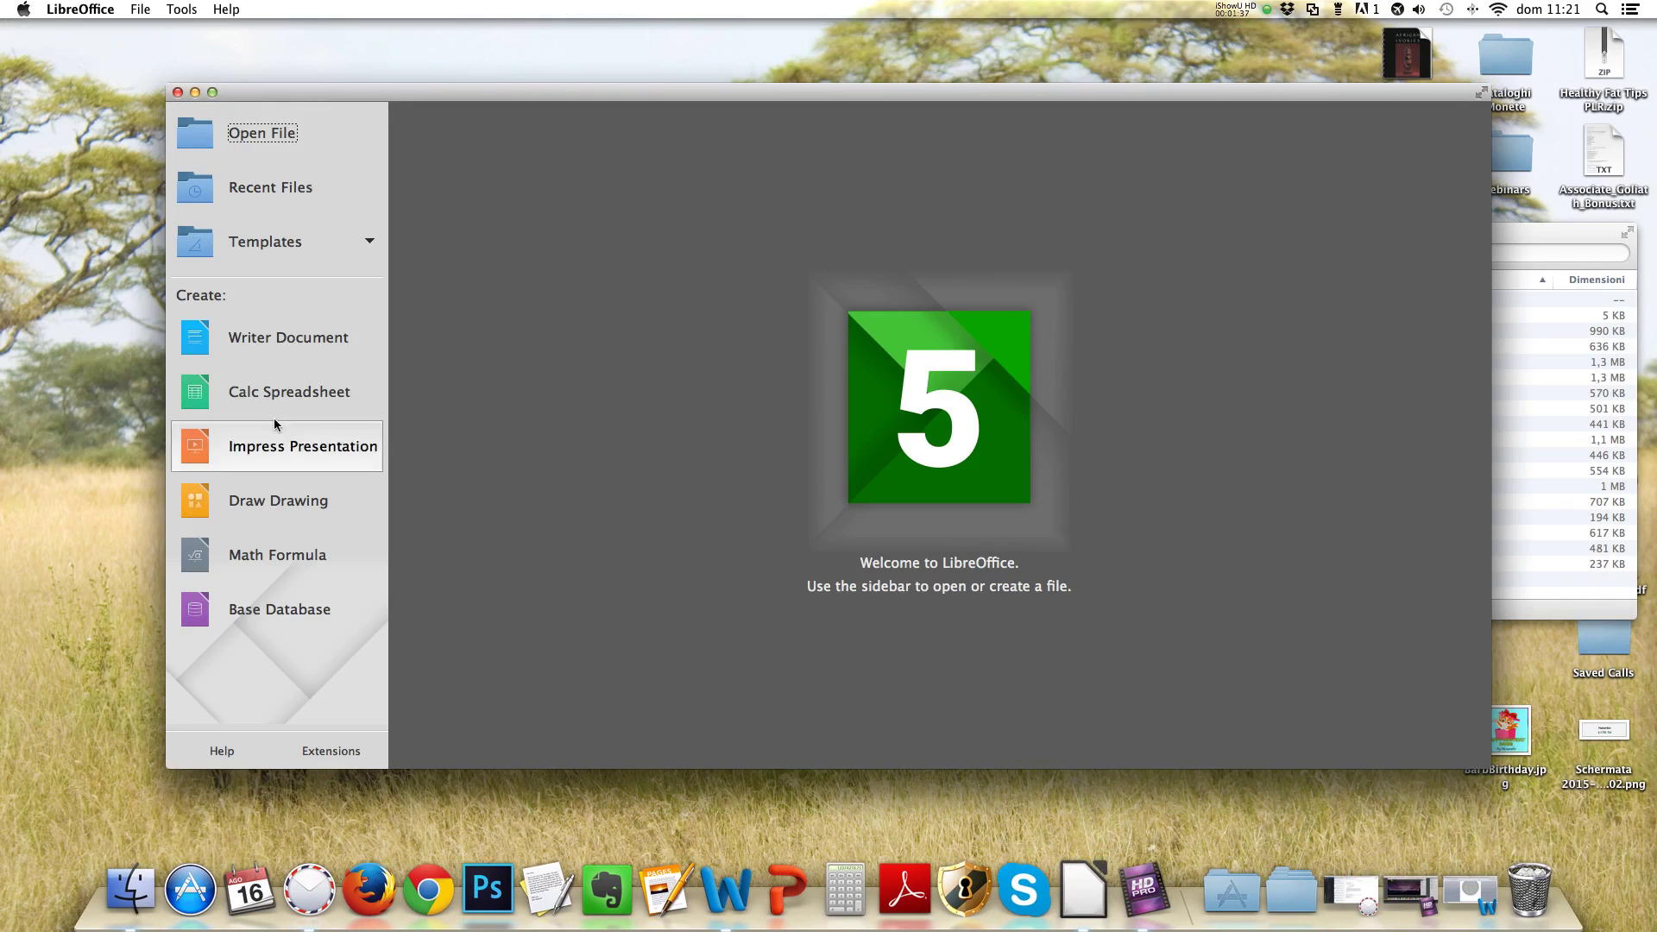
pyautogui.click(220, 344)
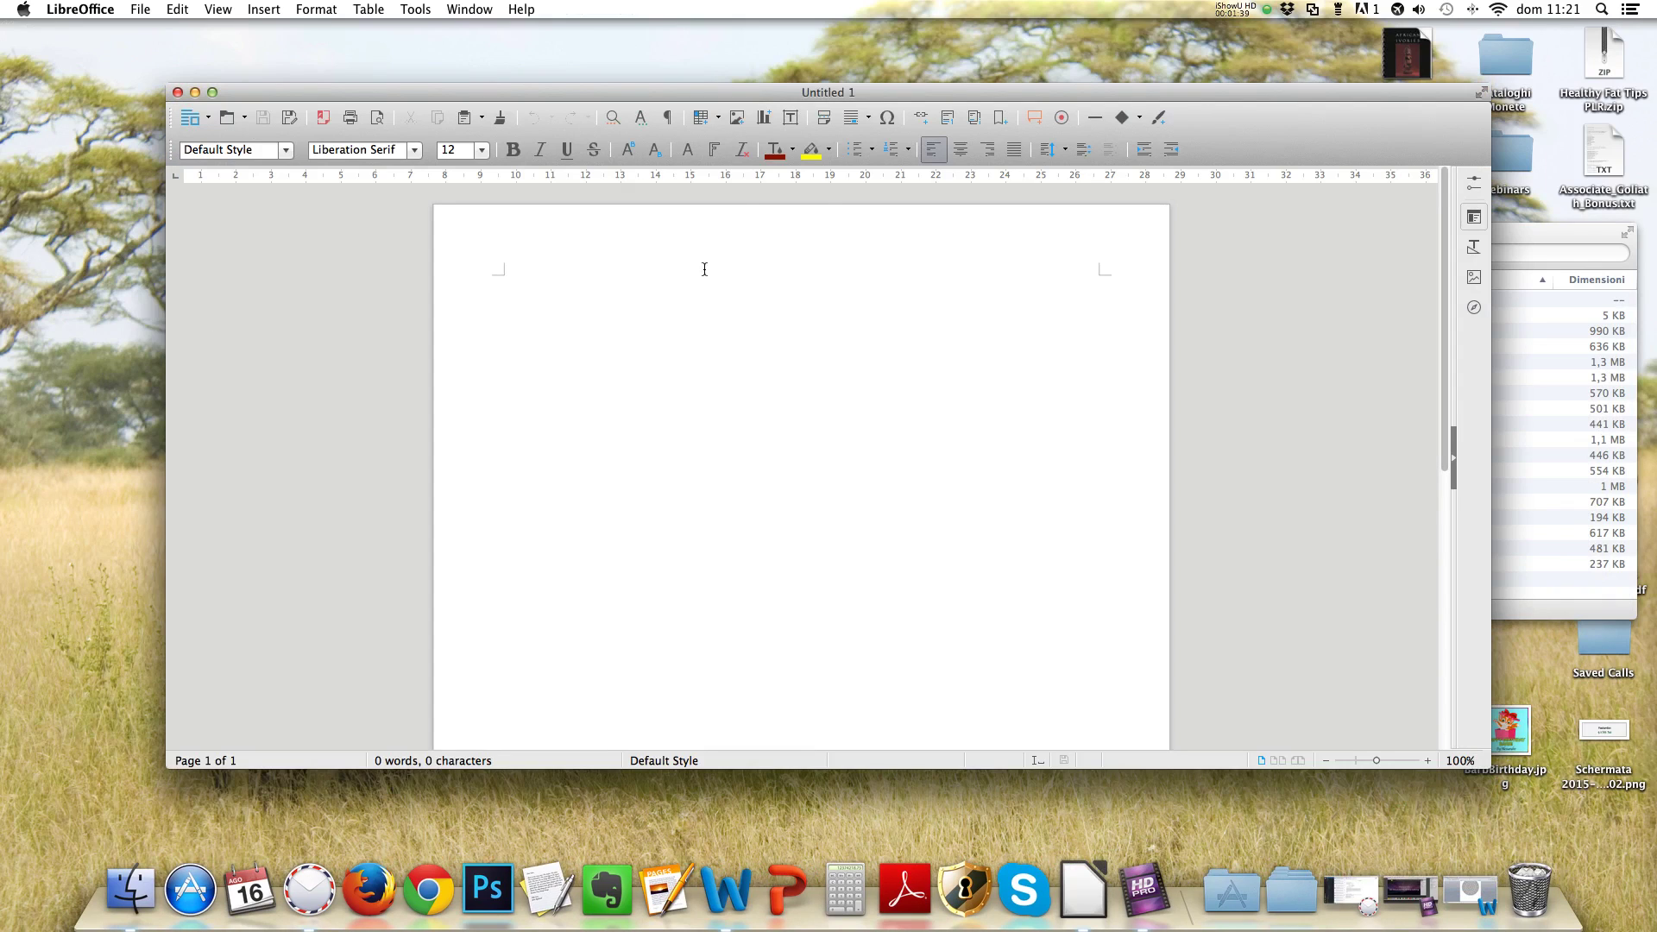
pyautogui.moveTo(876, 98)
pyautogui.mouseDown()
pyautogui.moveTo(786, 97)
pyautogui.moveTo(733, 64)
pyautogui.mouseUp()
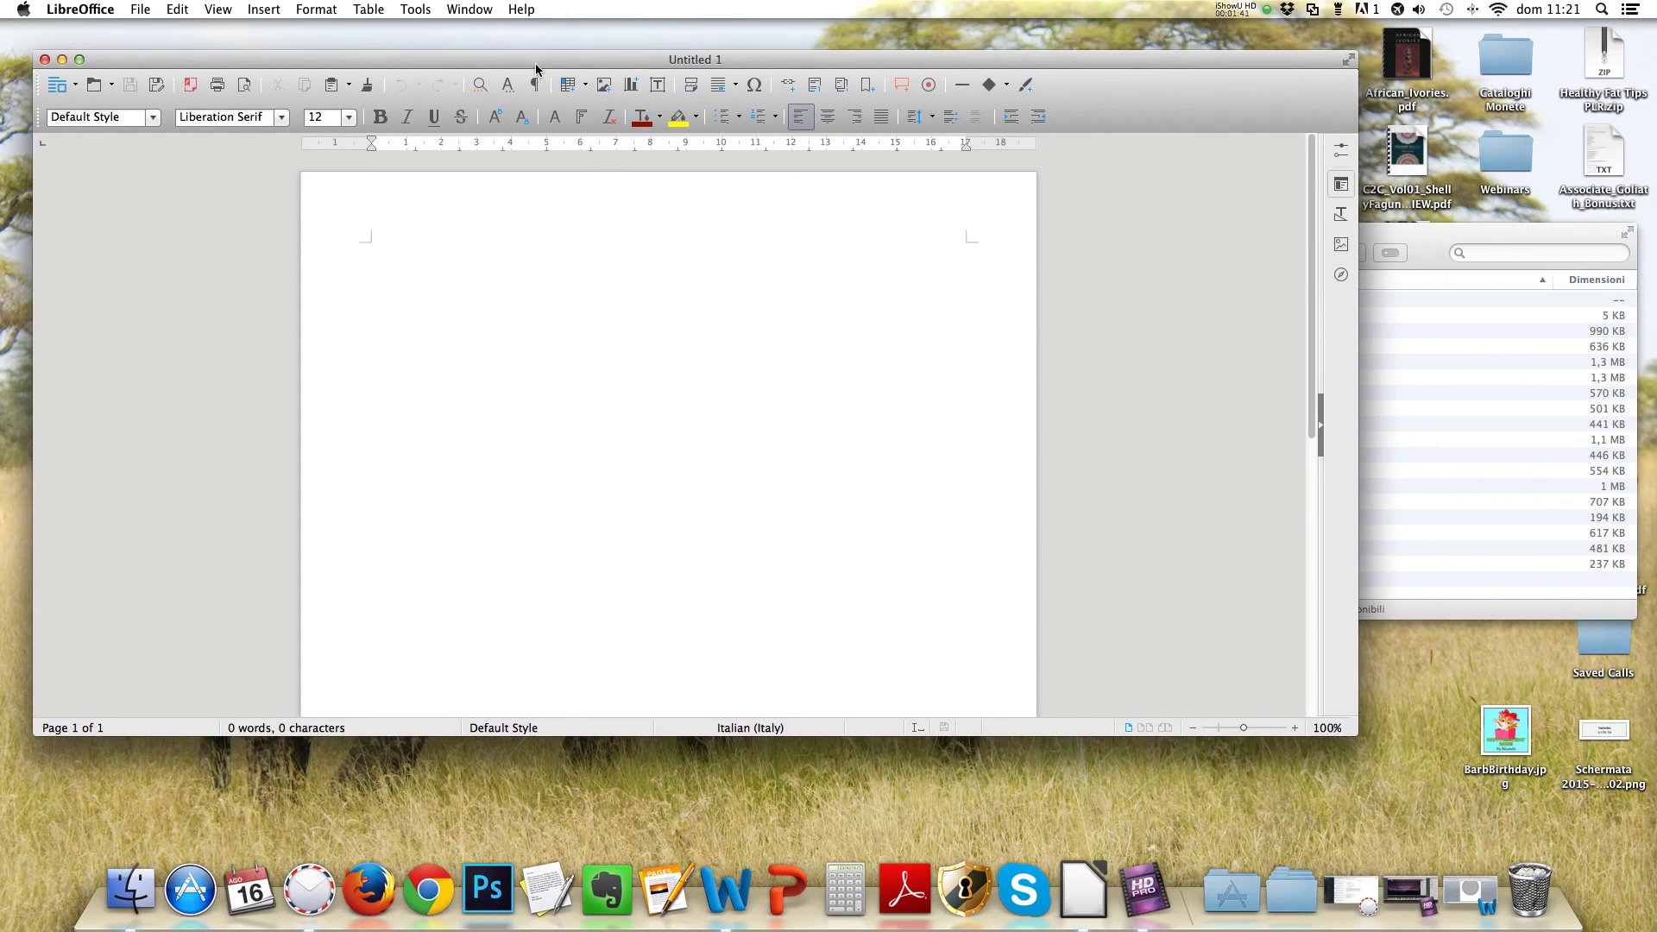
# - Insert Mandalaz7.jpg from the Mandala Book 2 folder via Insert > Image
pyautogui.click(285, 11)
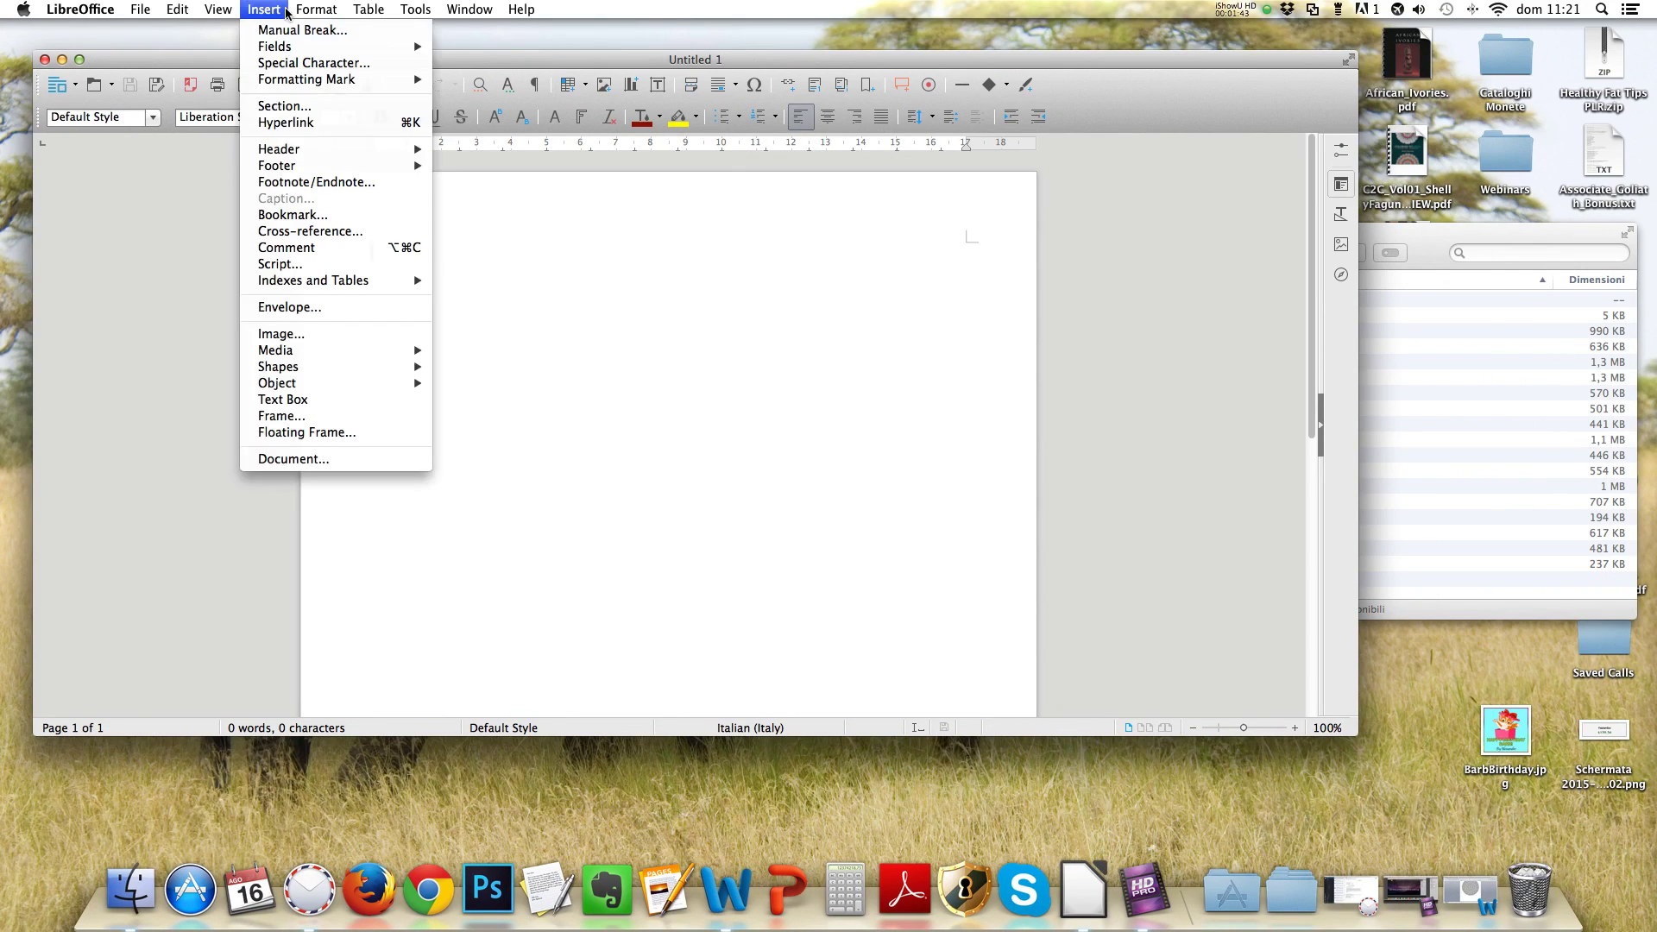
pyautogui.click(345, 342)
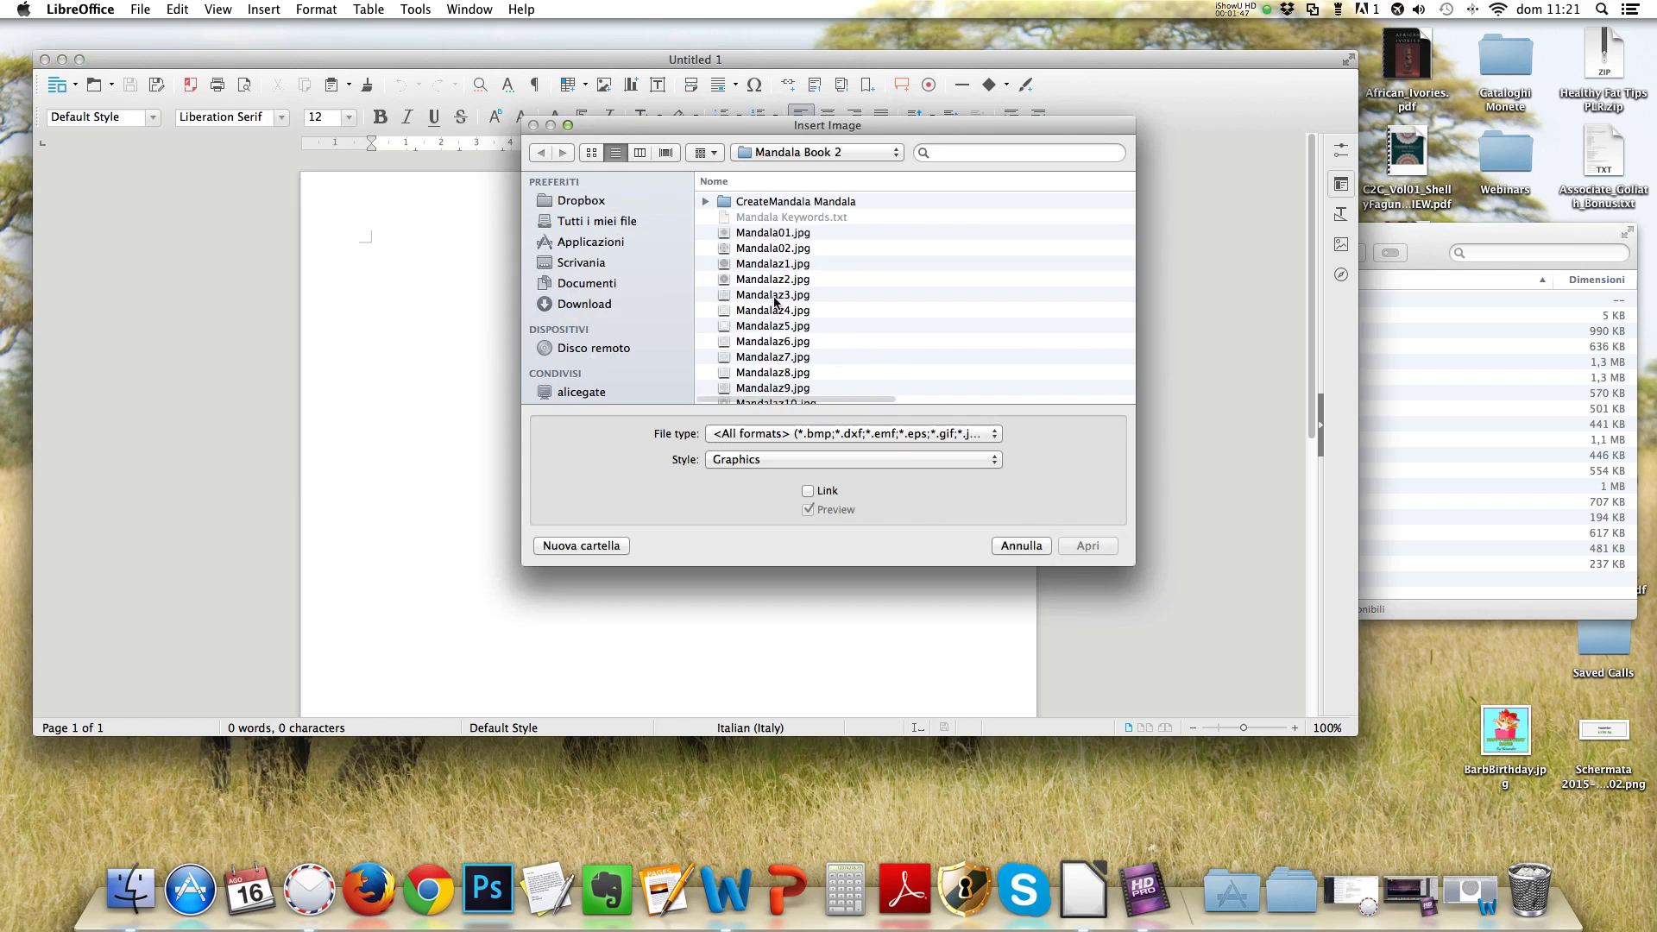
pyautogui.doubleClick(794, 356)
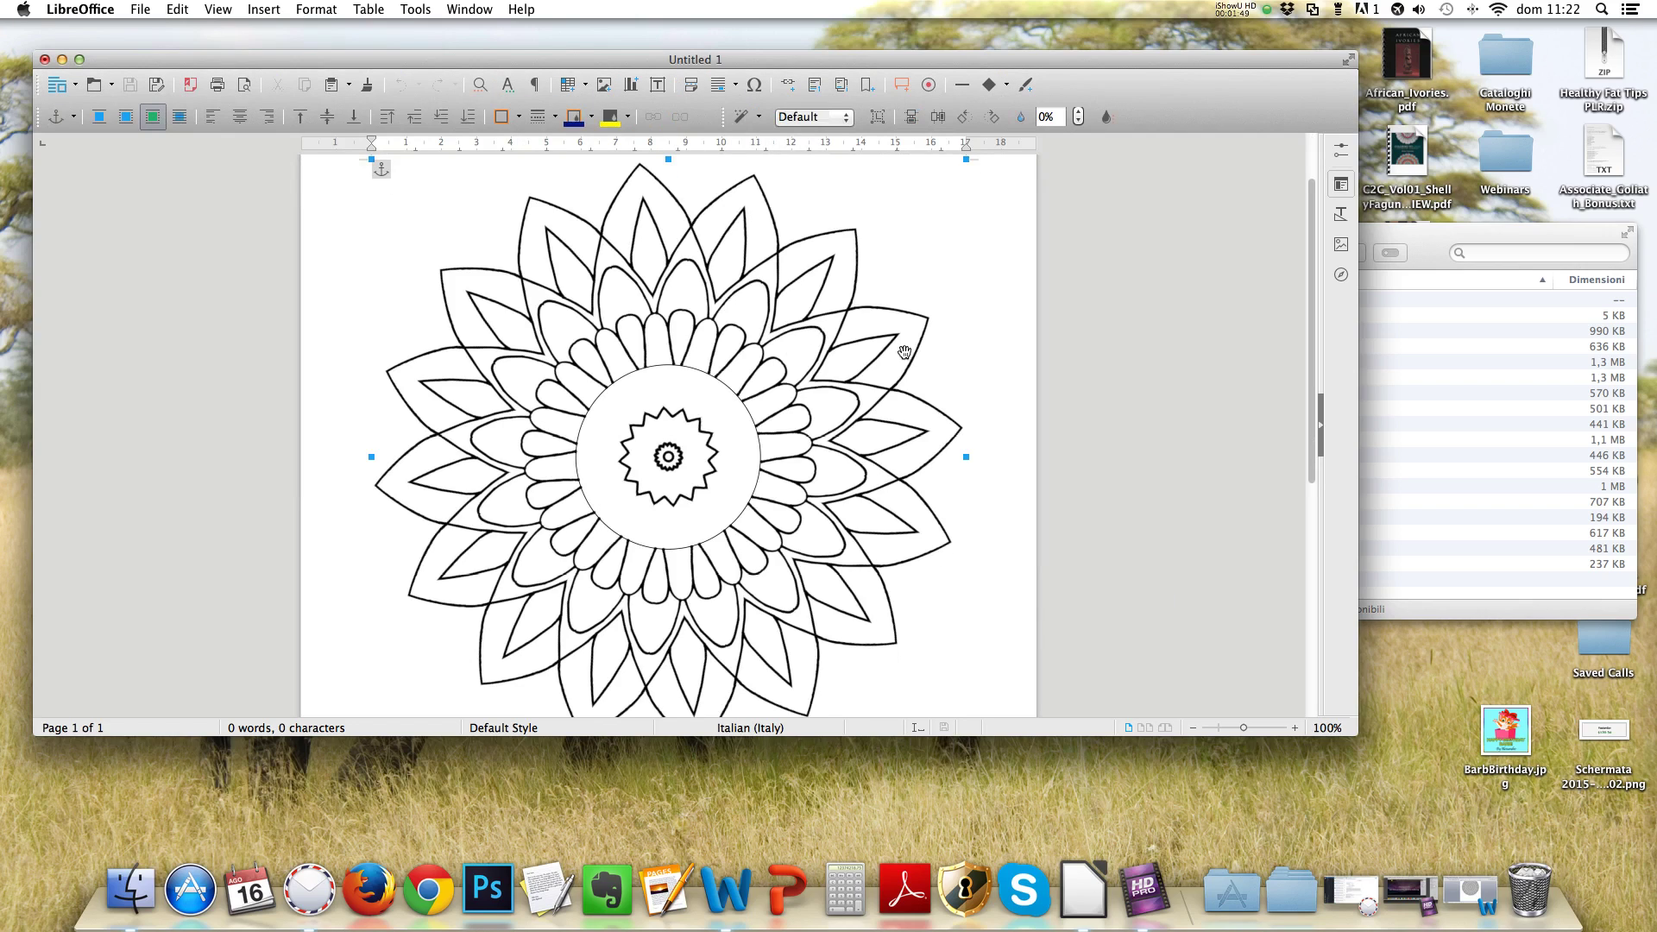
pyautogui.scroll(2, 898, 353)
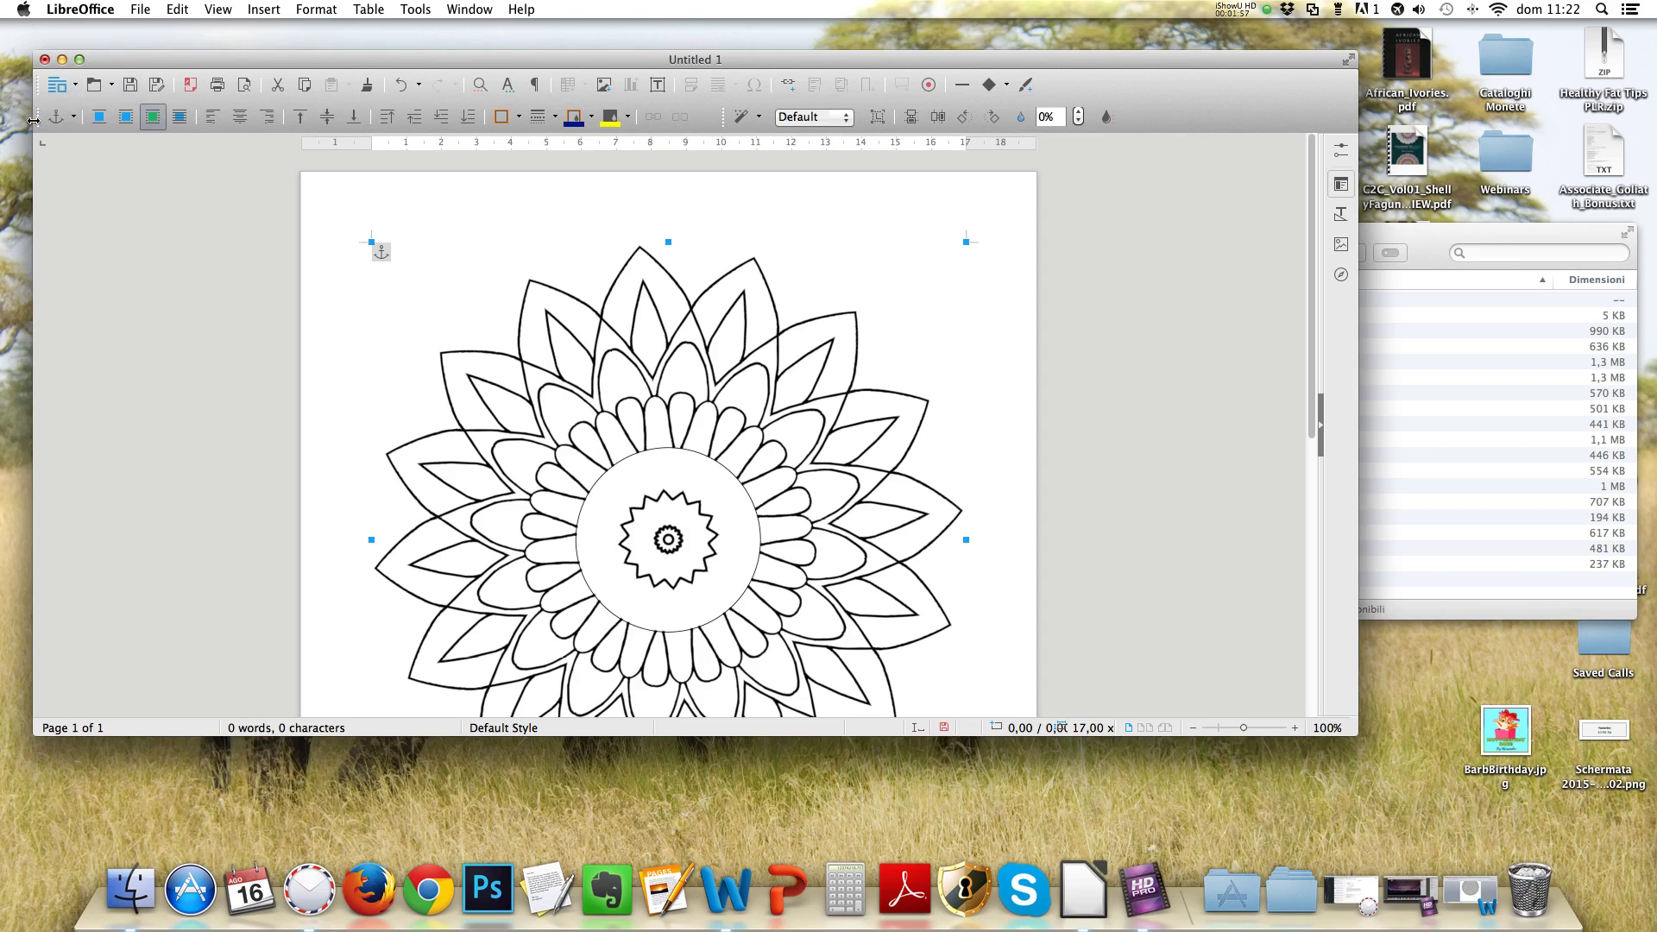
# - Anchor the mandala To Page and set its vertical position to Center on the entire page
pyautogui.click(74, 118)
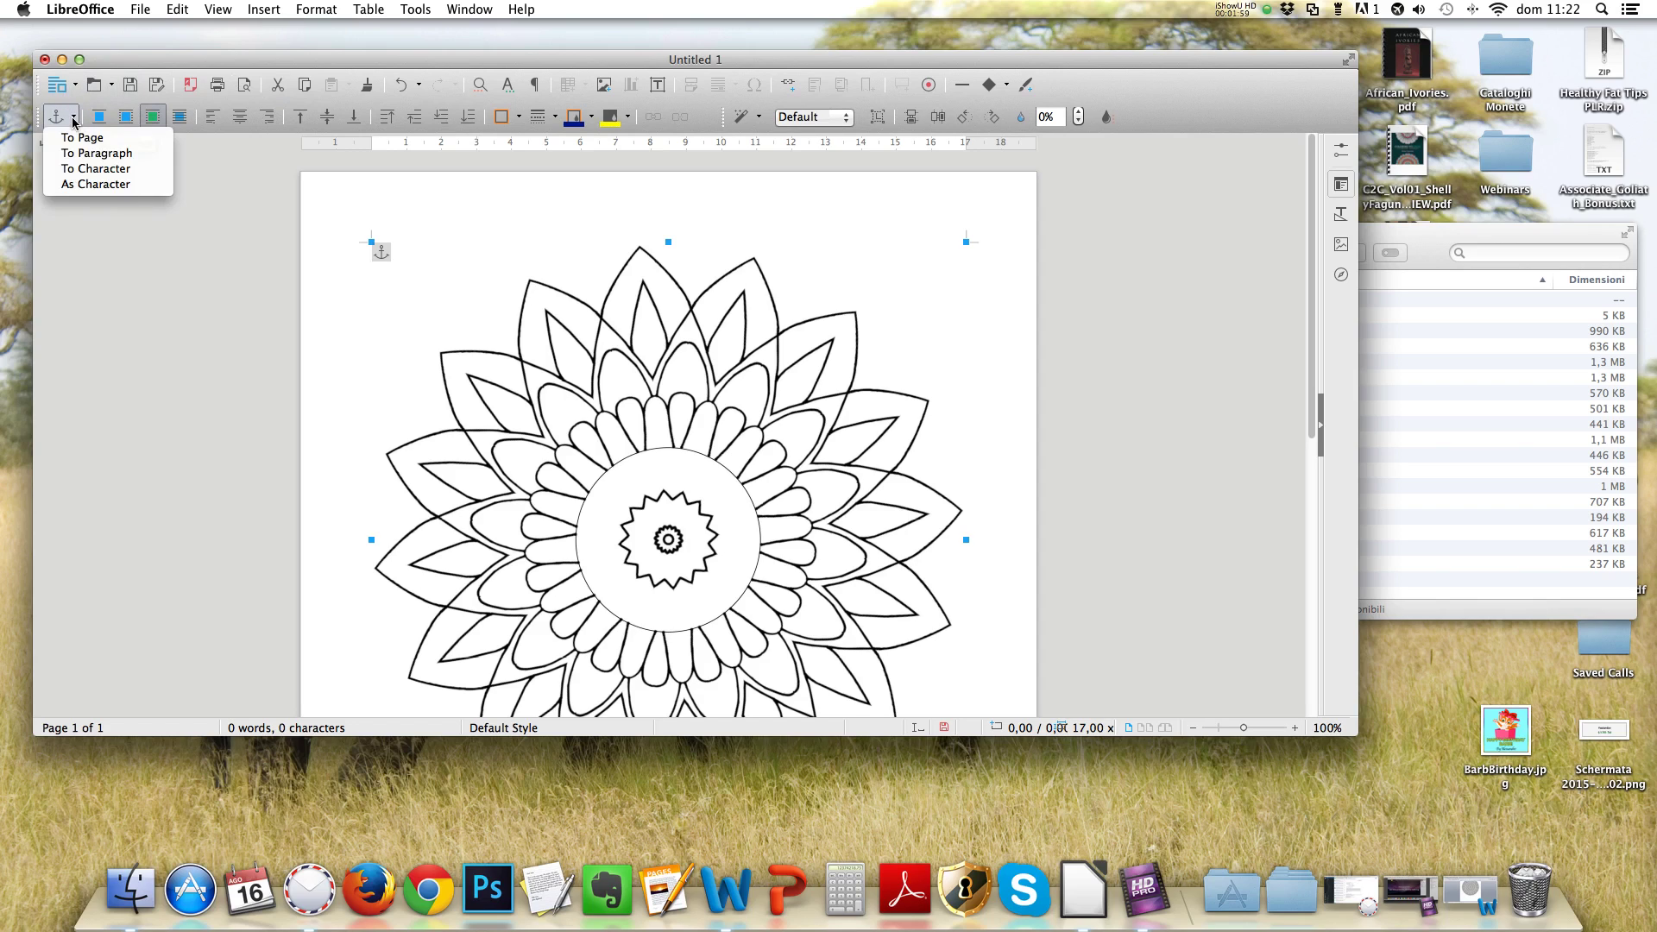
pyautogui.click(76, 139)
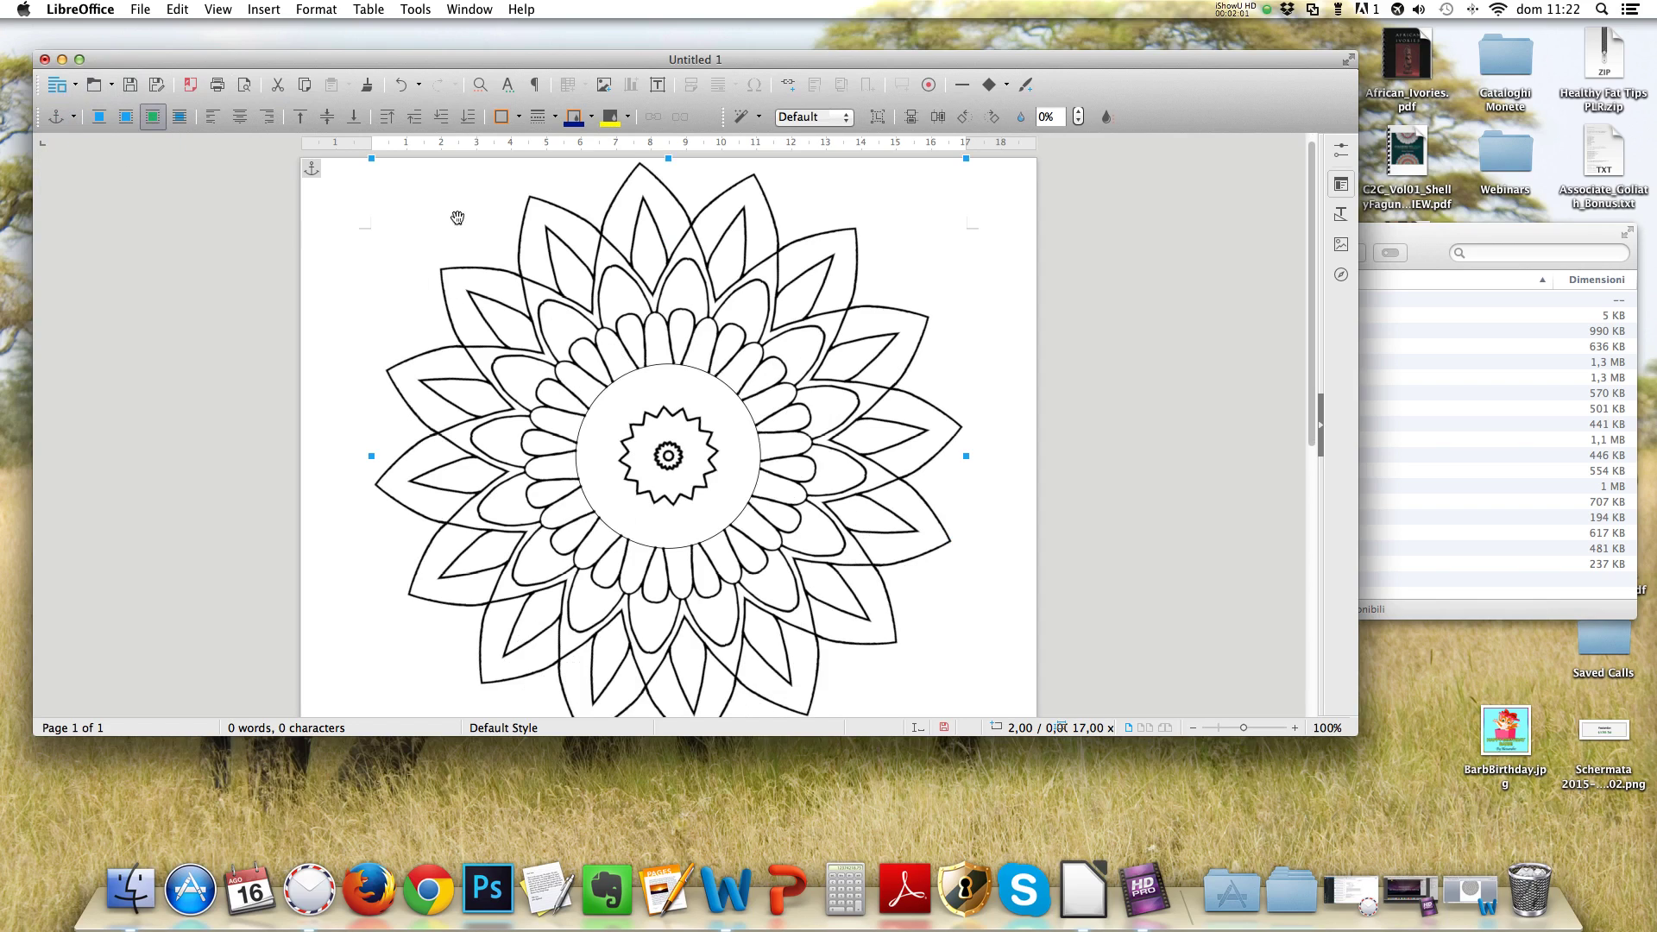
pyautogui.doubleClick(668, 430)
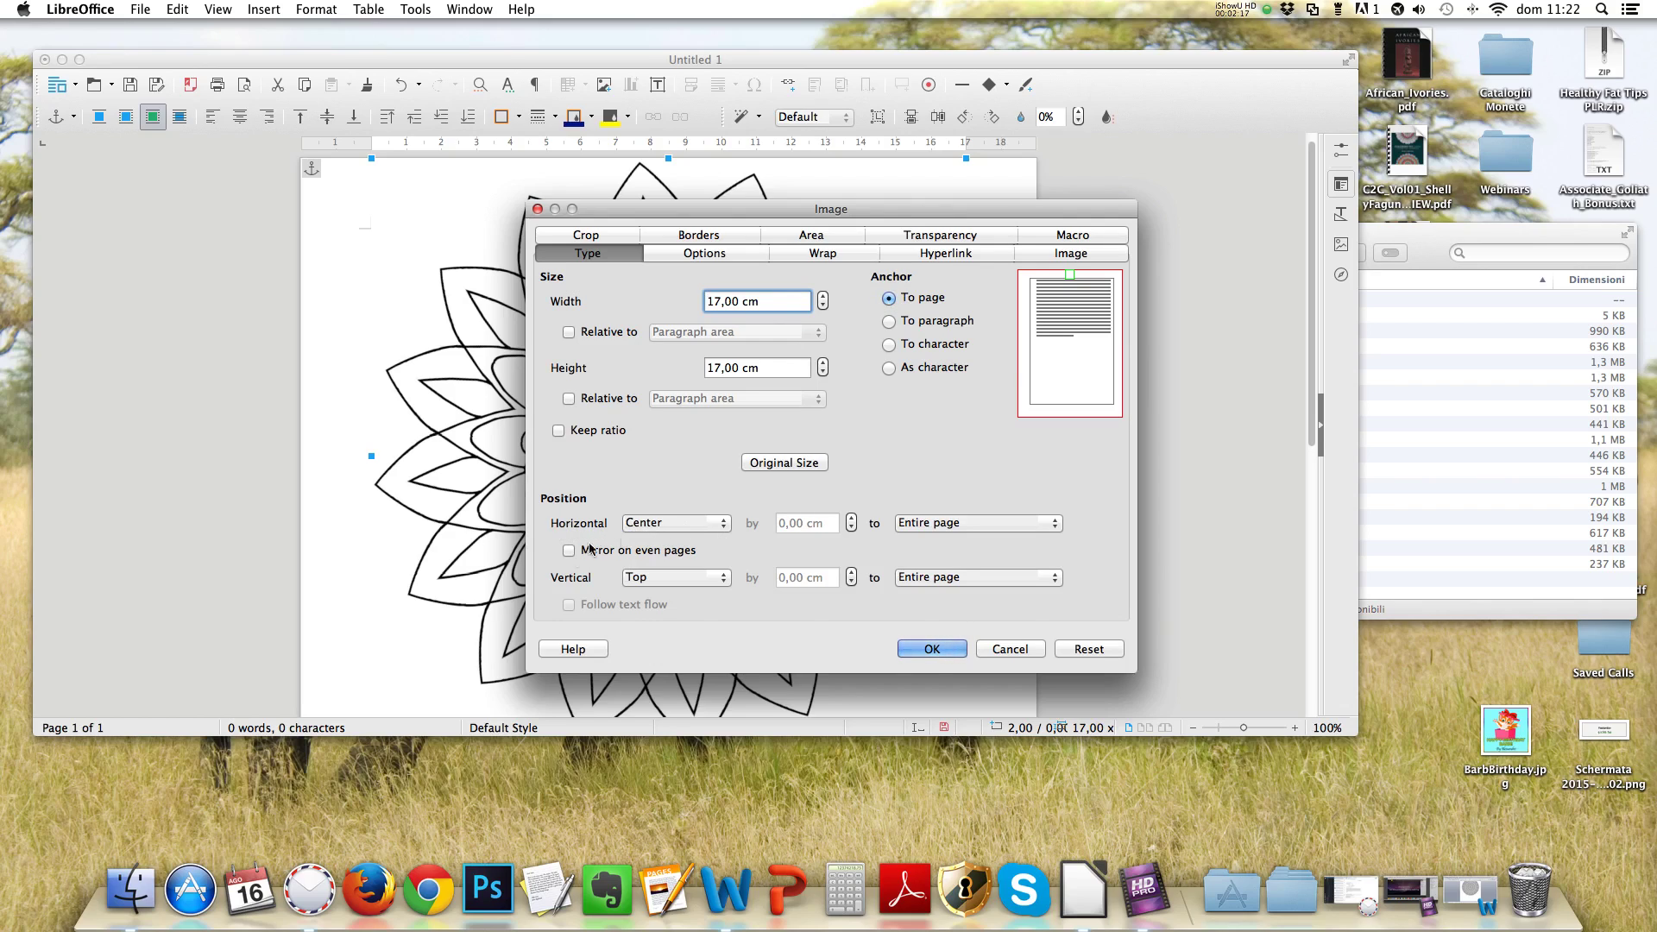
pyautogui.click(642, 577)
pyautogui.click(651, 623)
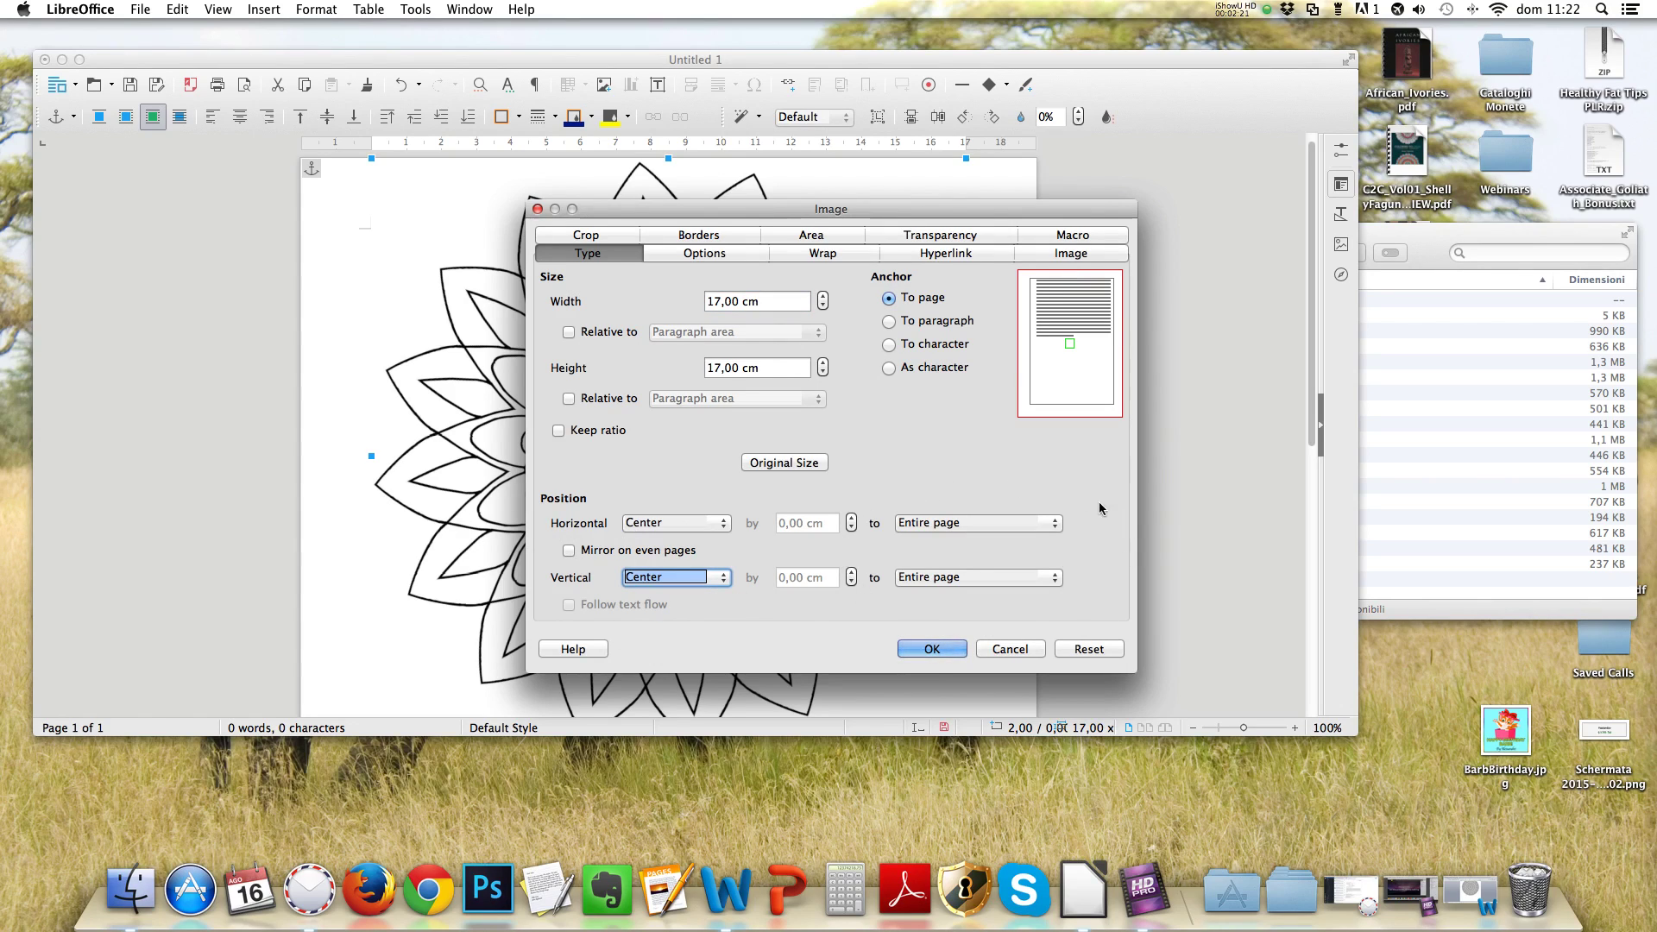
pyautogui.click(921, 649)
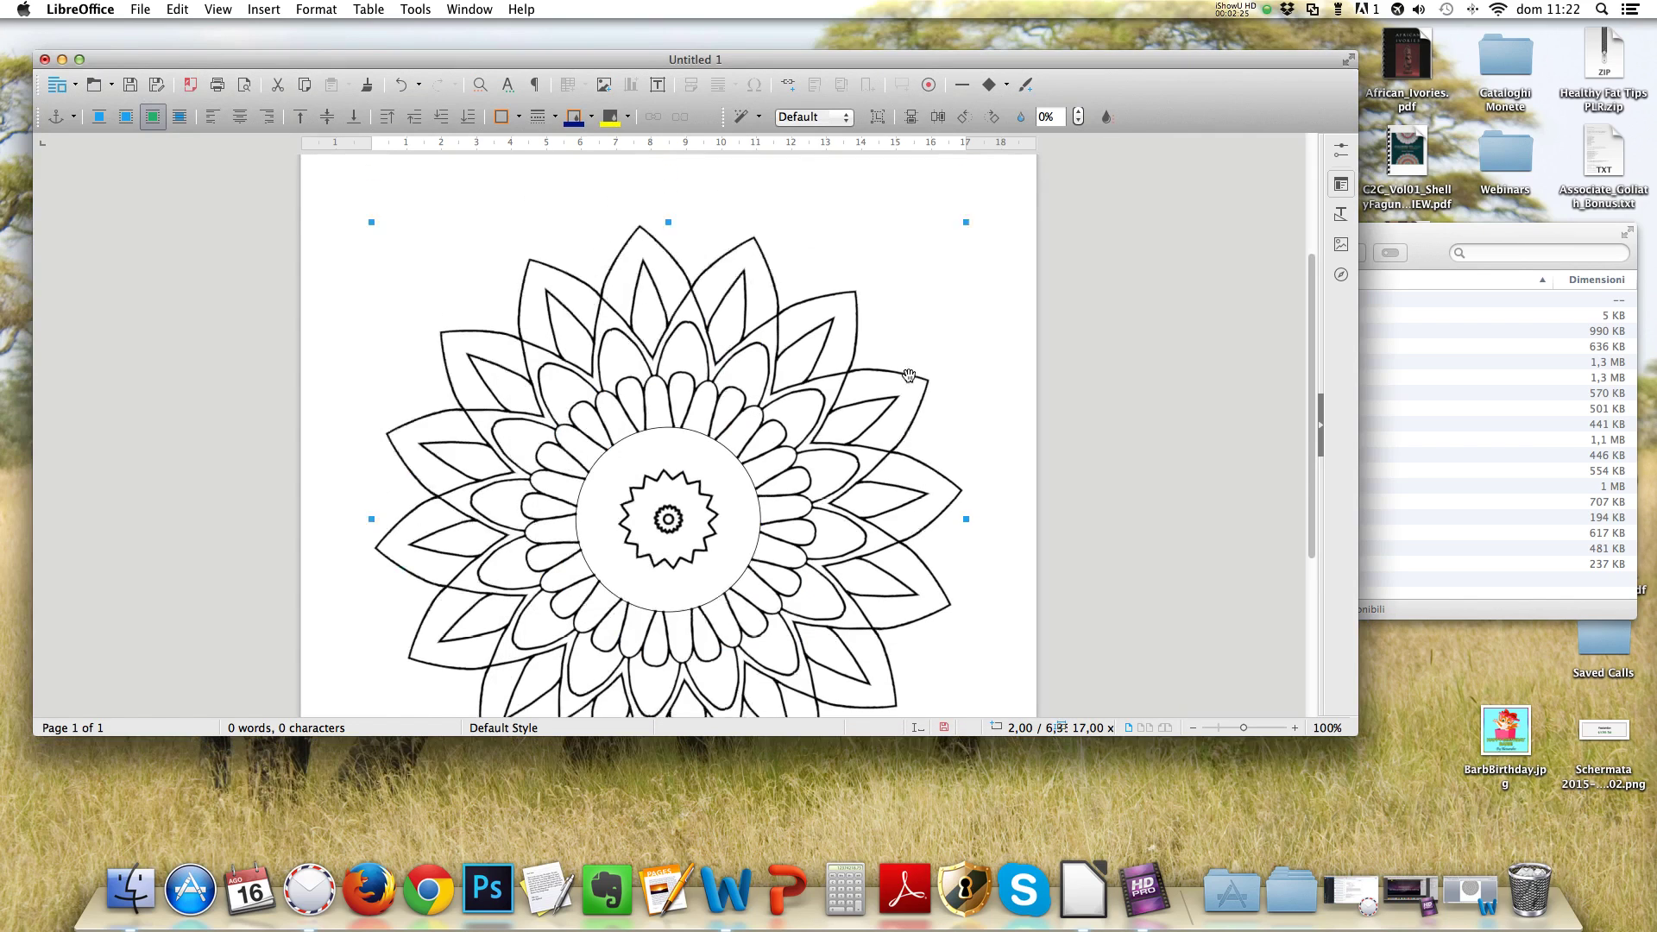
# - Reopen the mandala's Image dialog to verify its 17 × 17 cm size, page anchor and centring
pyautogui.scroll(-3, 910, 368)
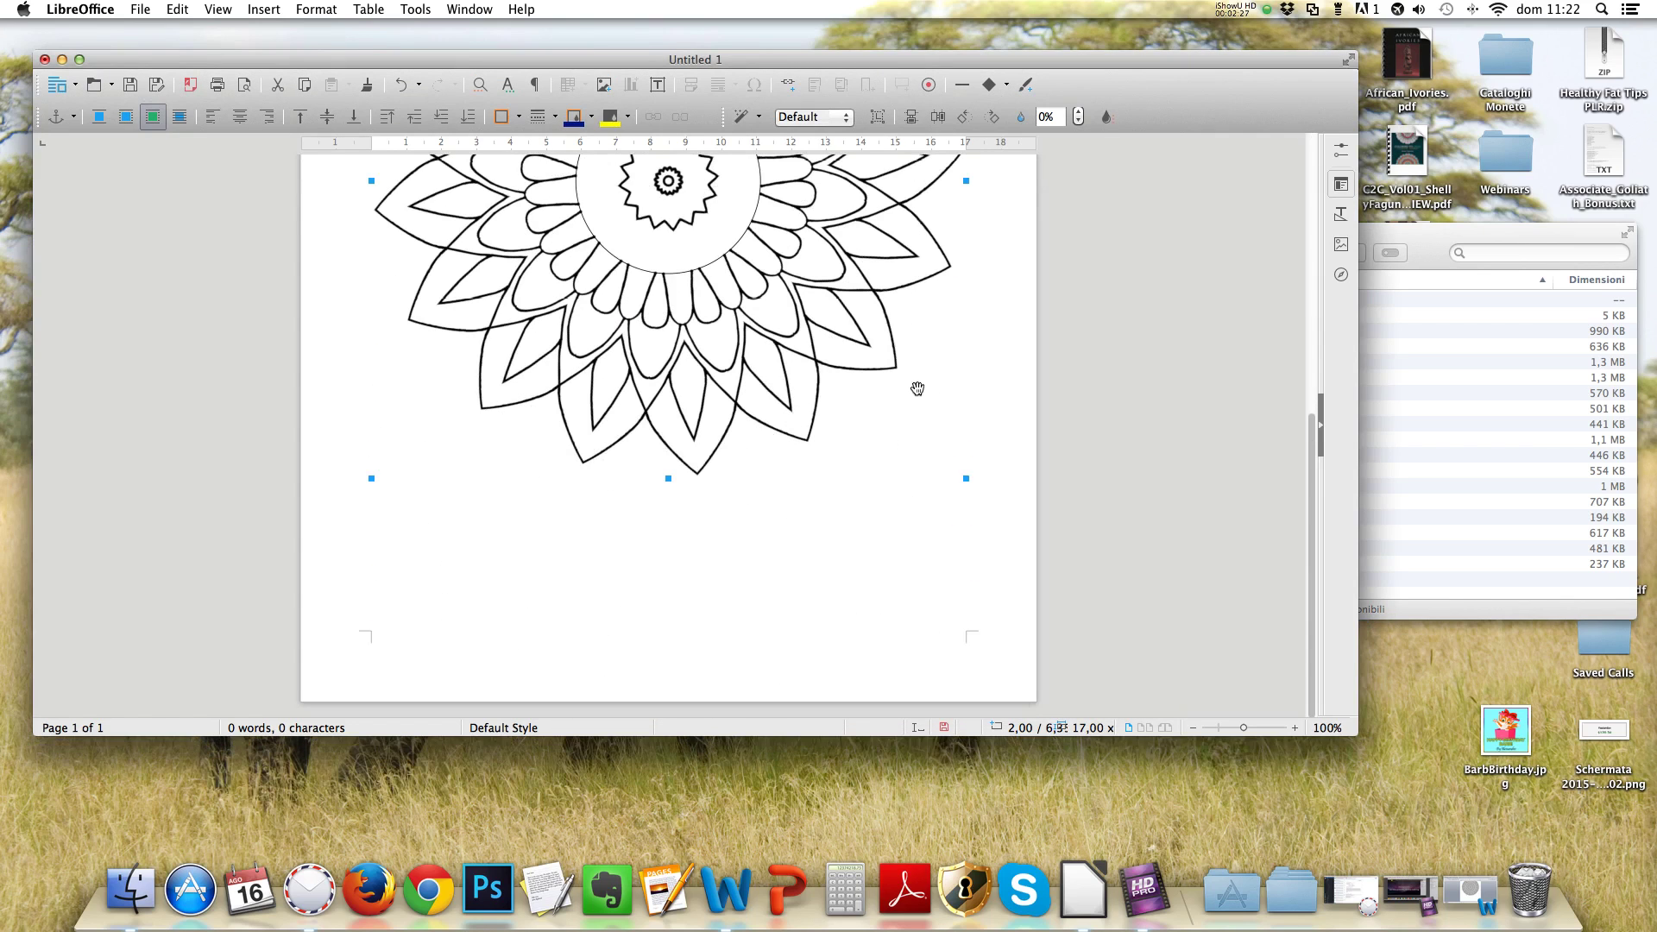
pyautogui.scroll(5, 913, 375)
pyautogui.scroll(5, 917, 384)
pyautogui.scroll(-2, 917, 384)
pyautogui.scroll(-5, 917, 384)
pyautogui.scroll(1, 917, 384)
pyautogui.scroll(5, 918, 384)
pyautogui.scroll(2, 918, 384)
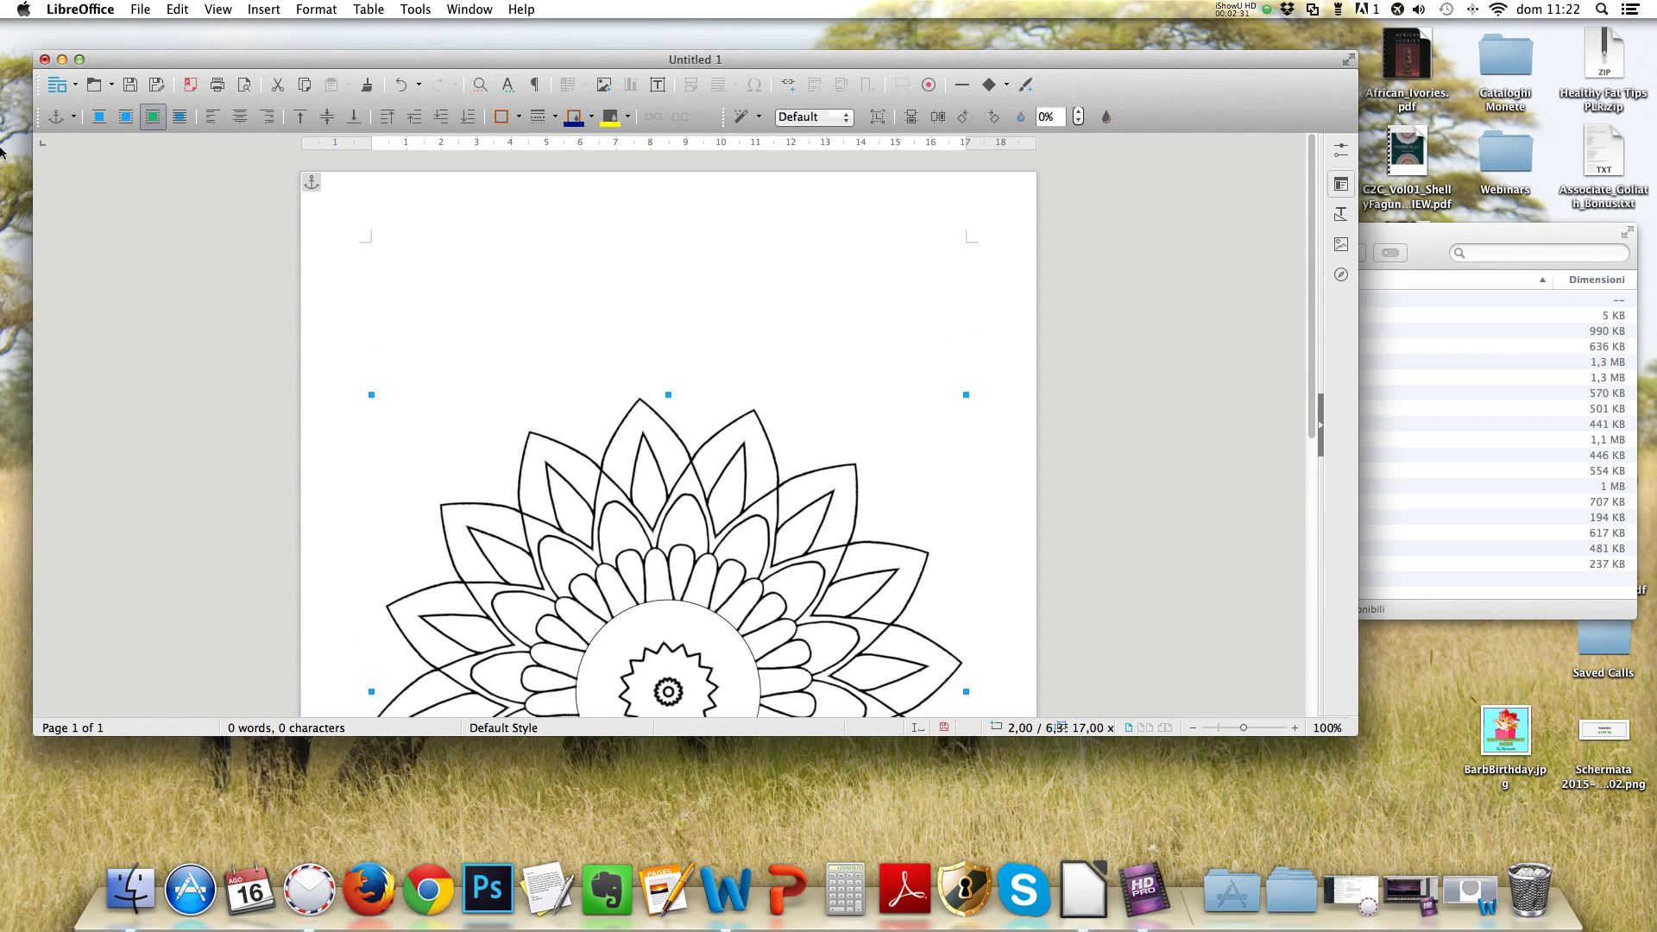
pyautogui.doubleClick(645, 592)
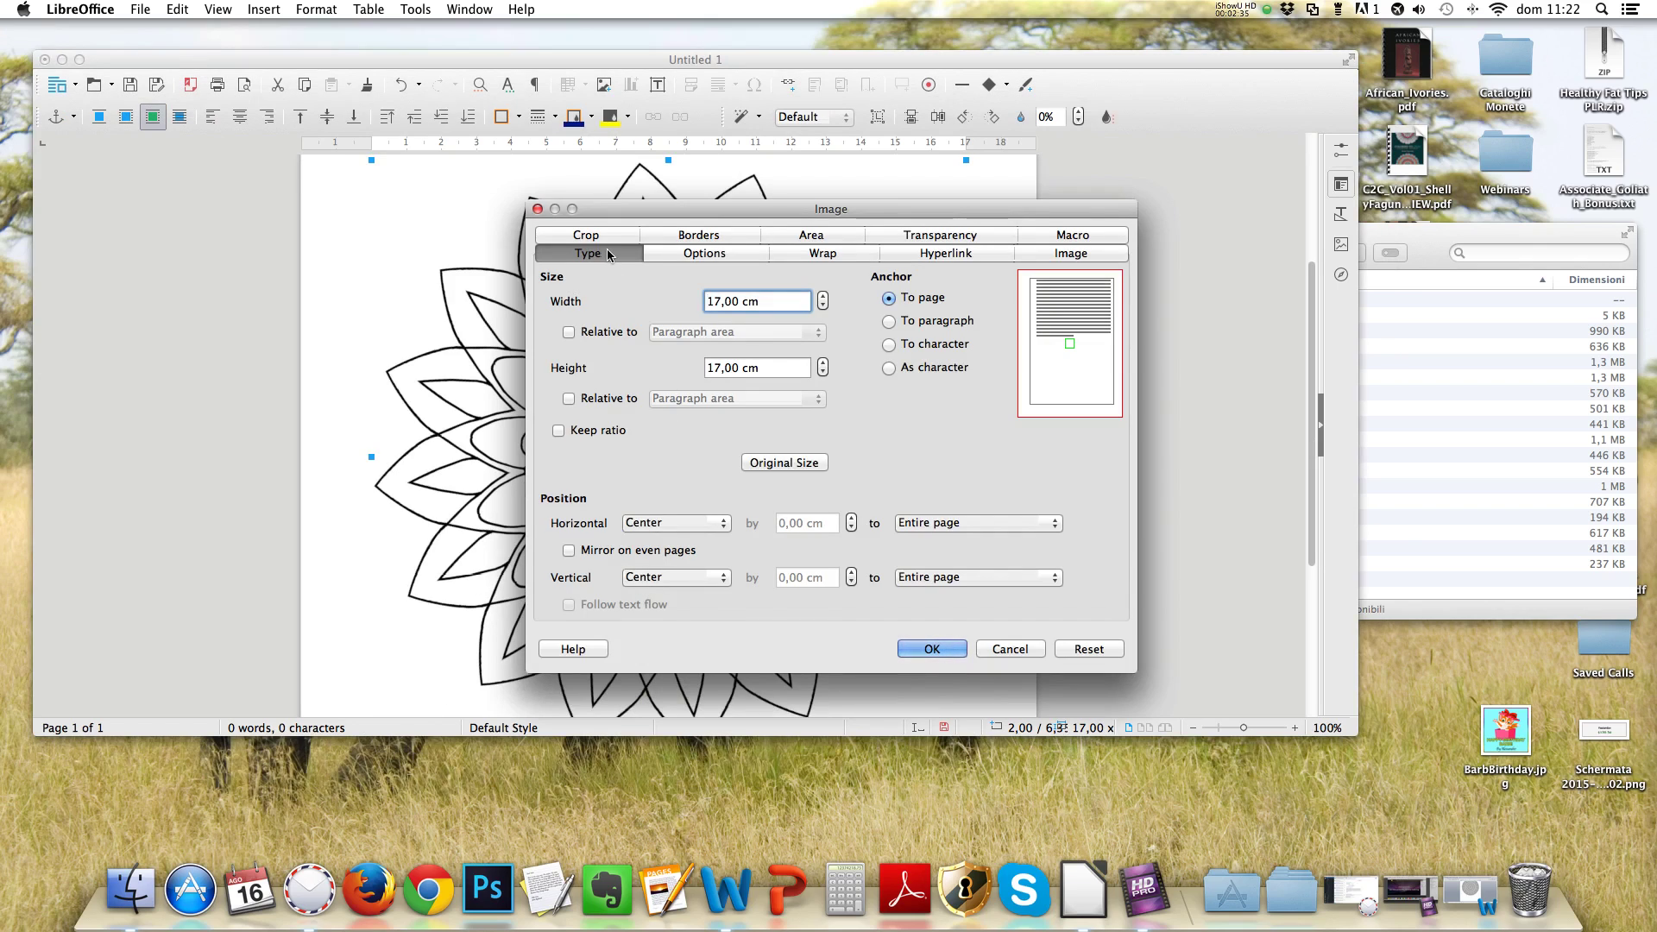
pyautogui.click(653, 254)
pyautogui.click(597, 254)
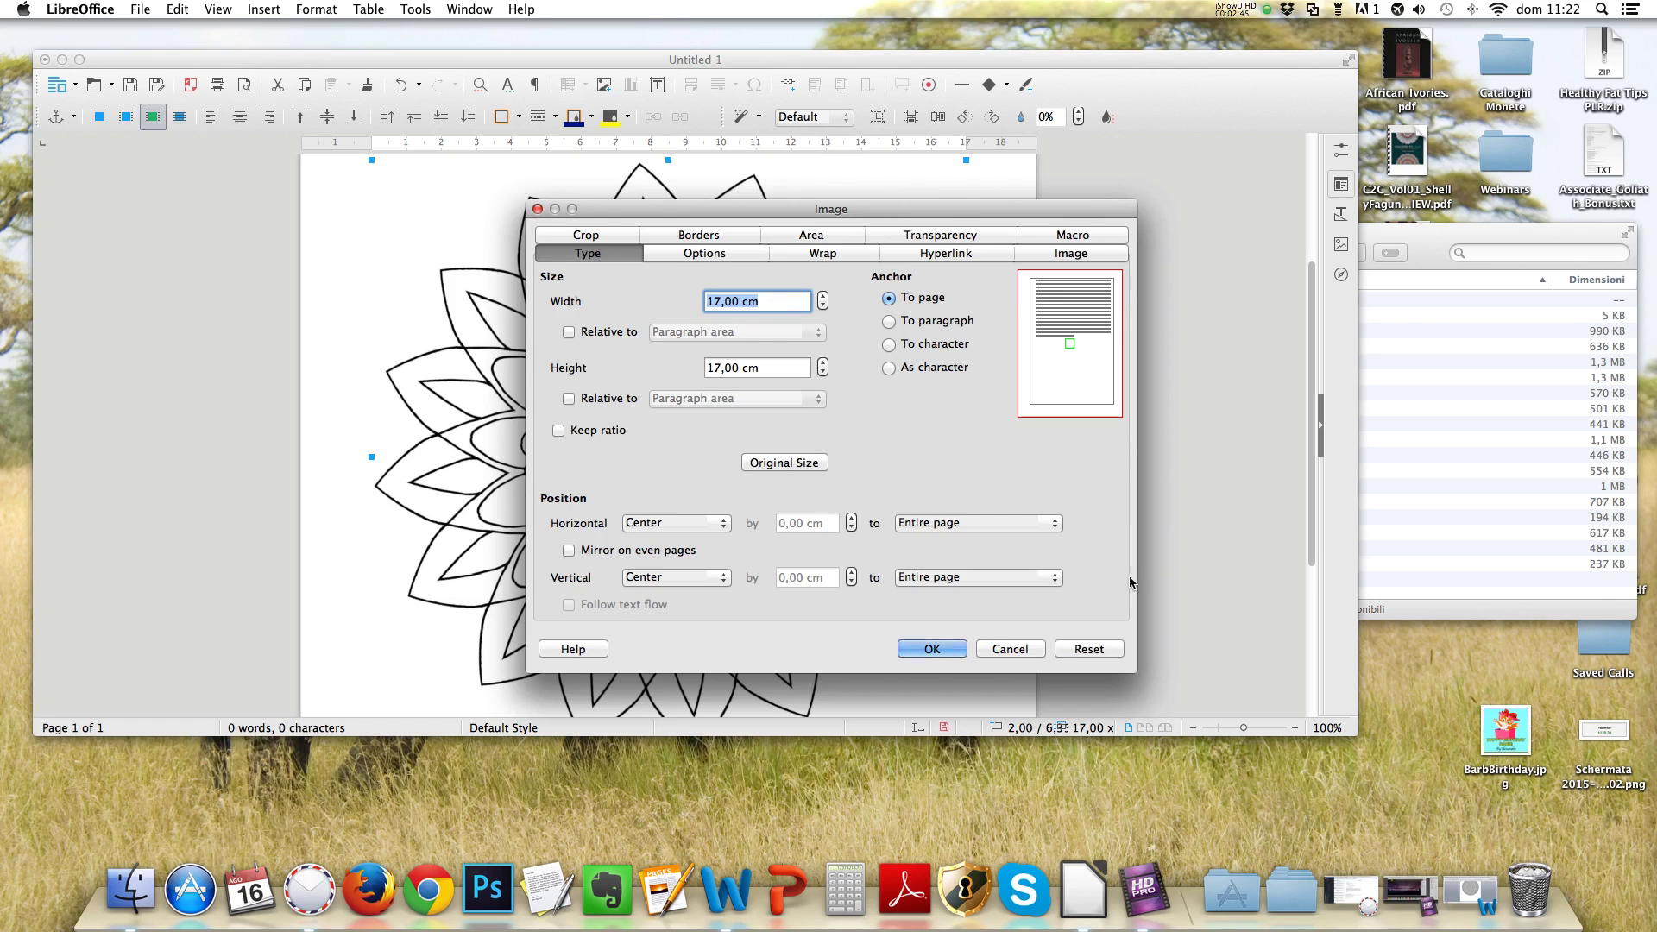
# - Close the Image dialog with OK, deselect the mandala and scroll to review the centred page
pyautogui.click(943, 653)
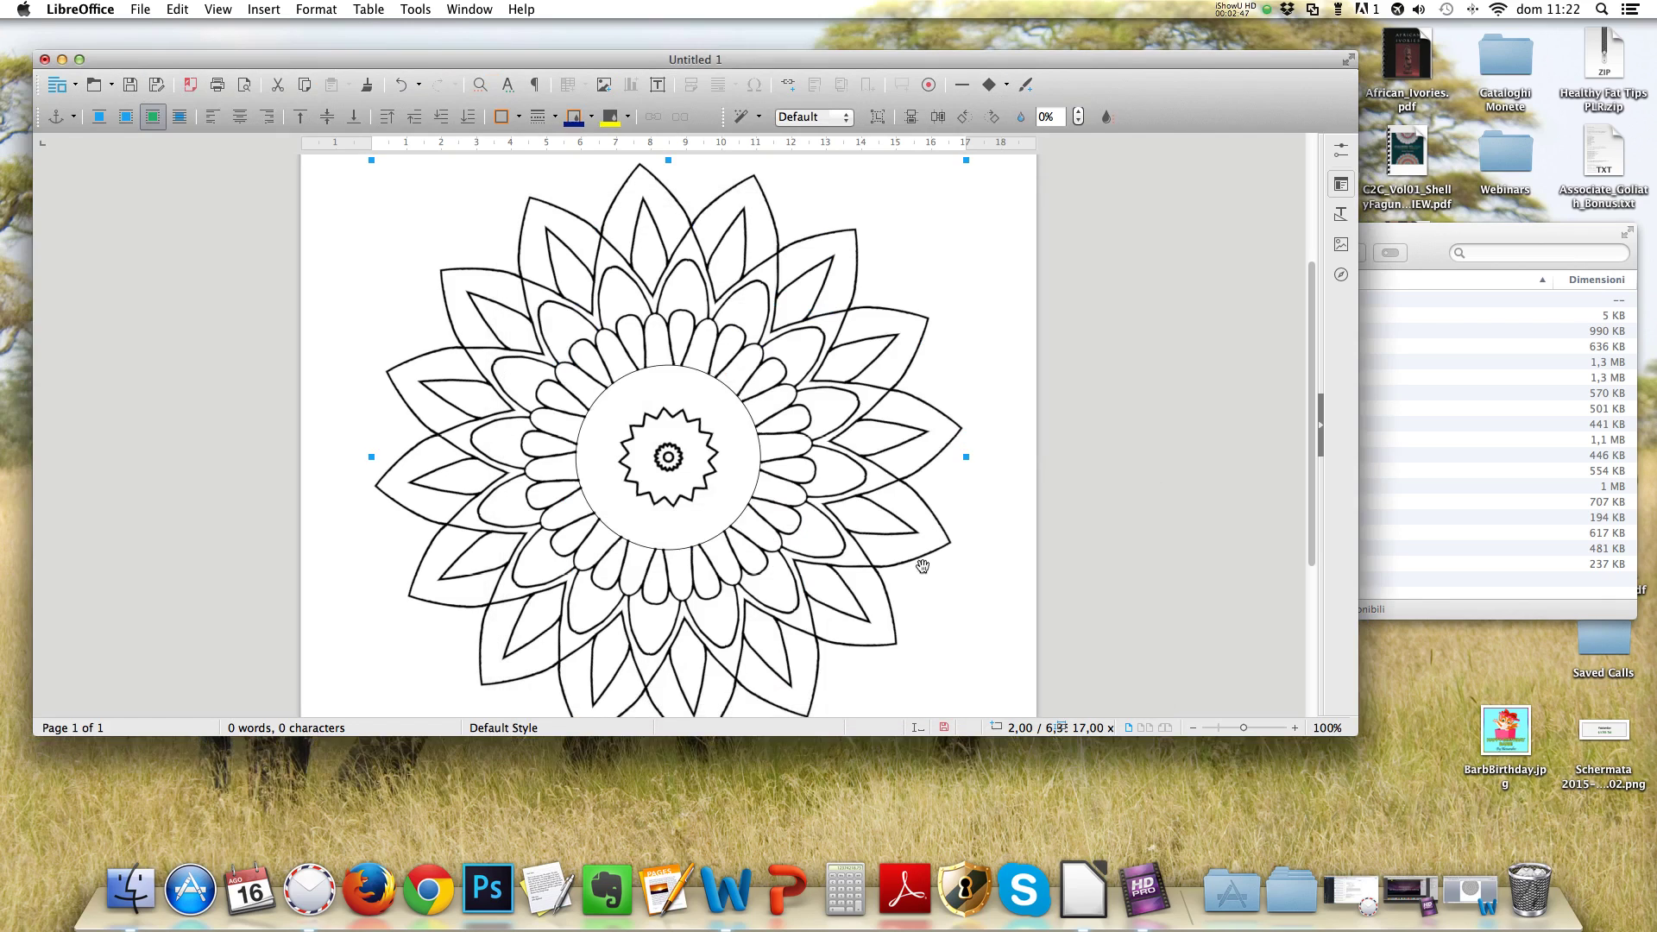
pyautogui.scroll(-3, 832, 471)
pyautogui.scroll(5, 984, 475)
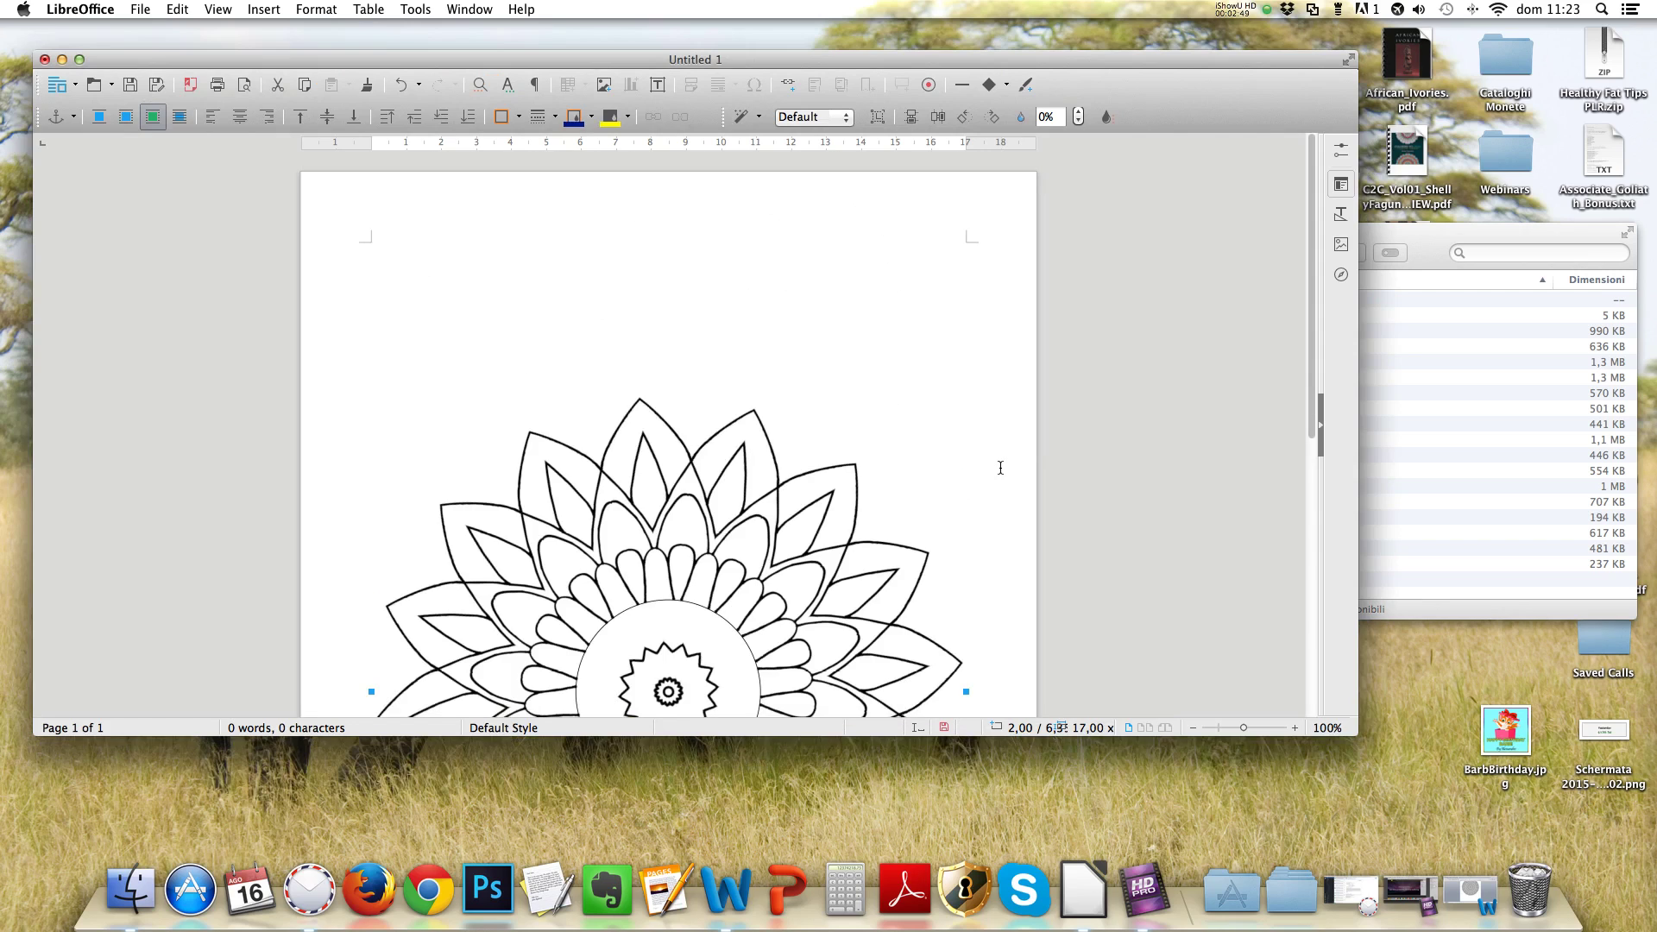
pyautogui.click(1000, 468)
pyautogui.scroll(-5, 992, 510)
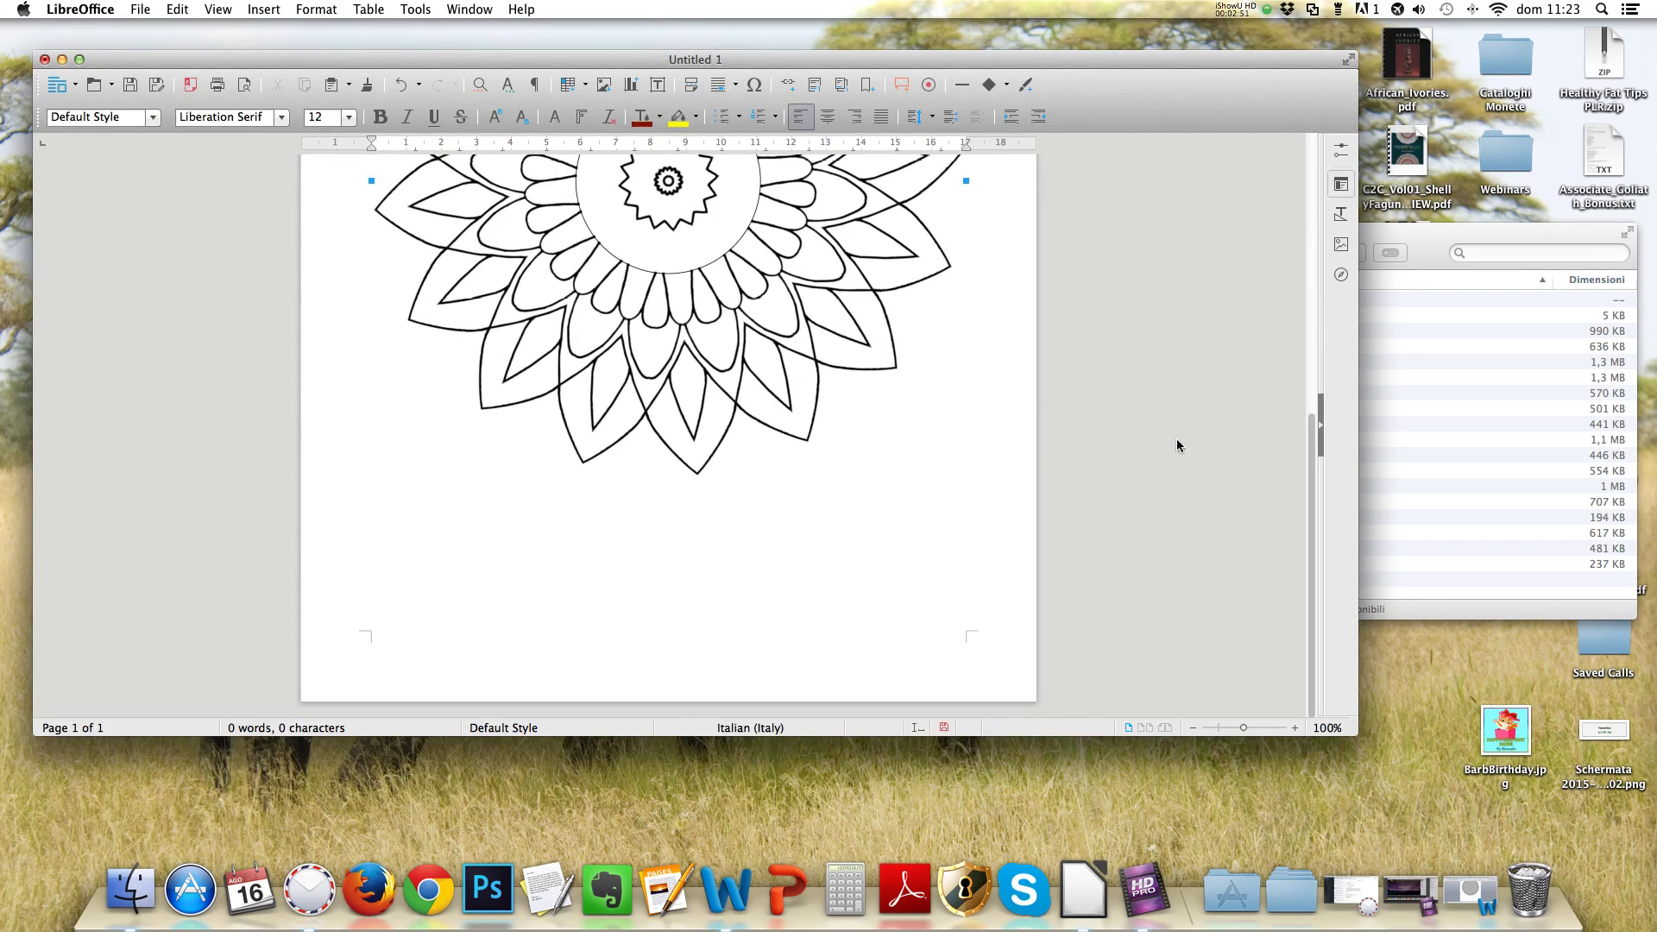
pyautogui.scroll(5, 506, 465)
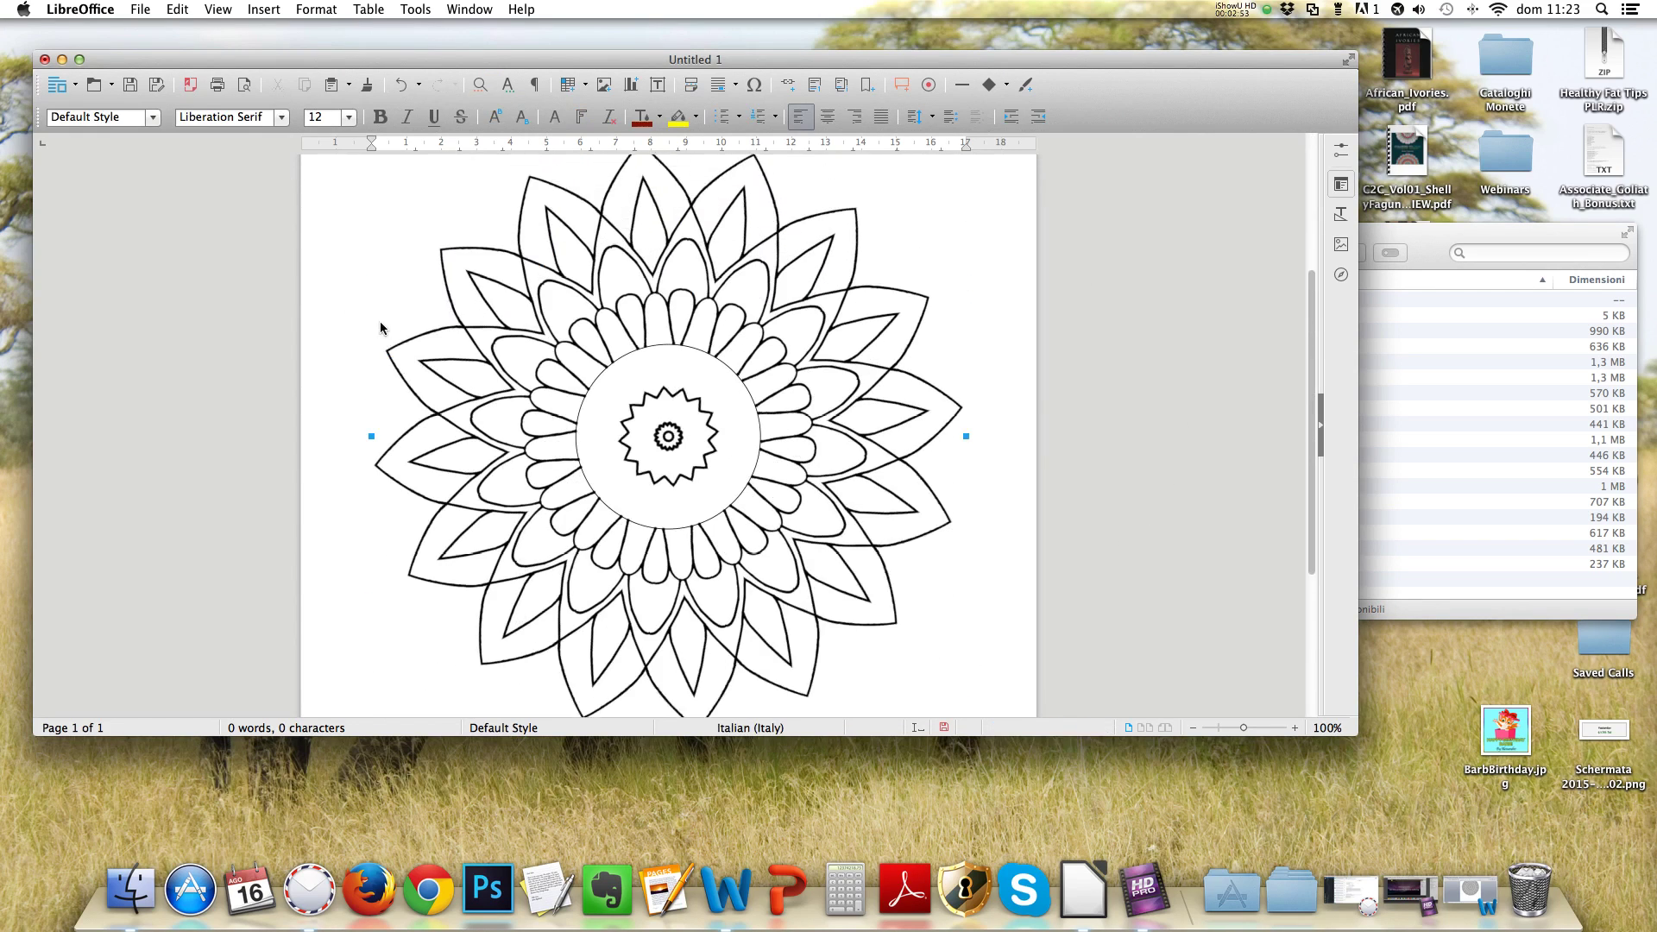
pyautogui.scroll(3, 259, 223)
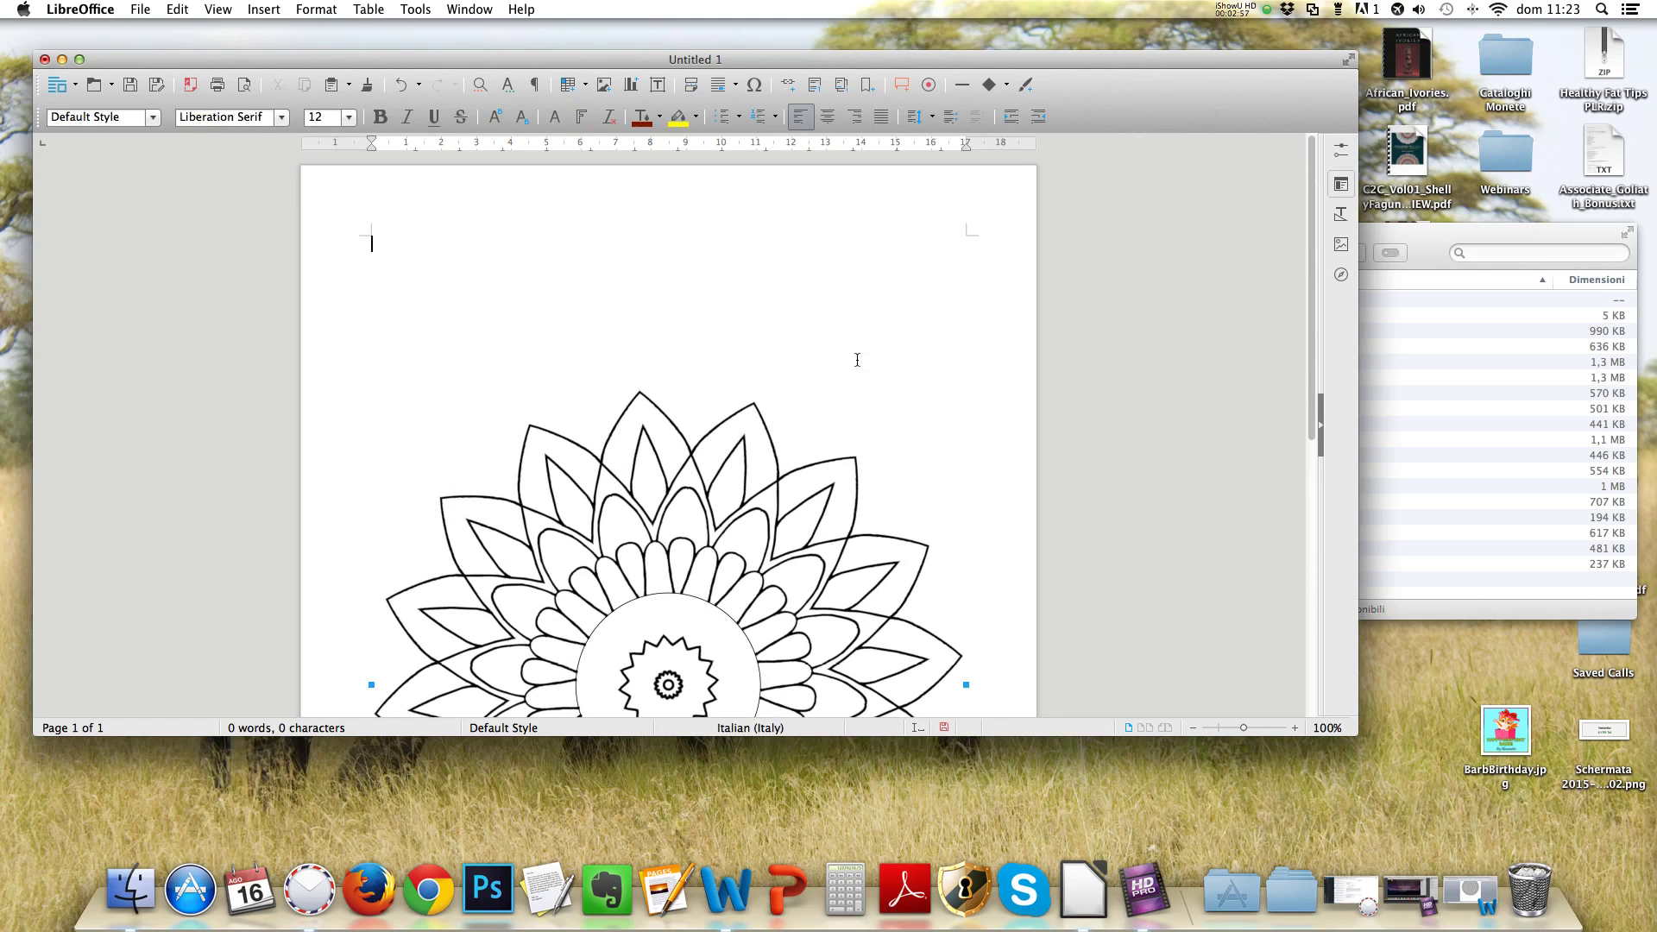
pyautogui.click(1235, 10)
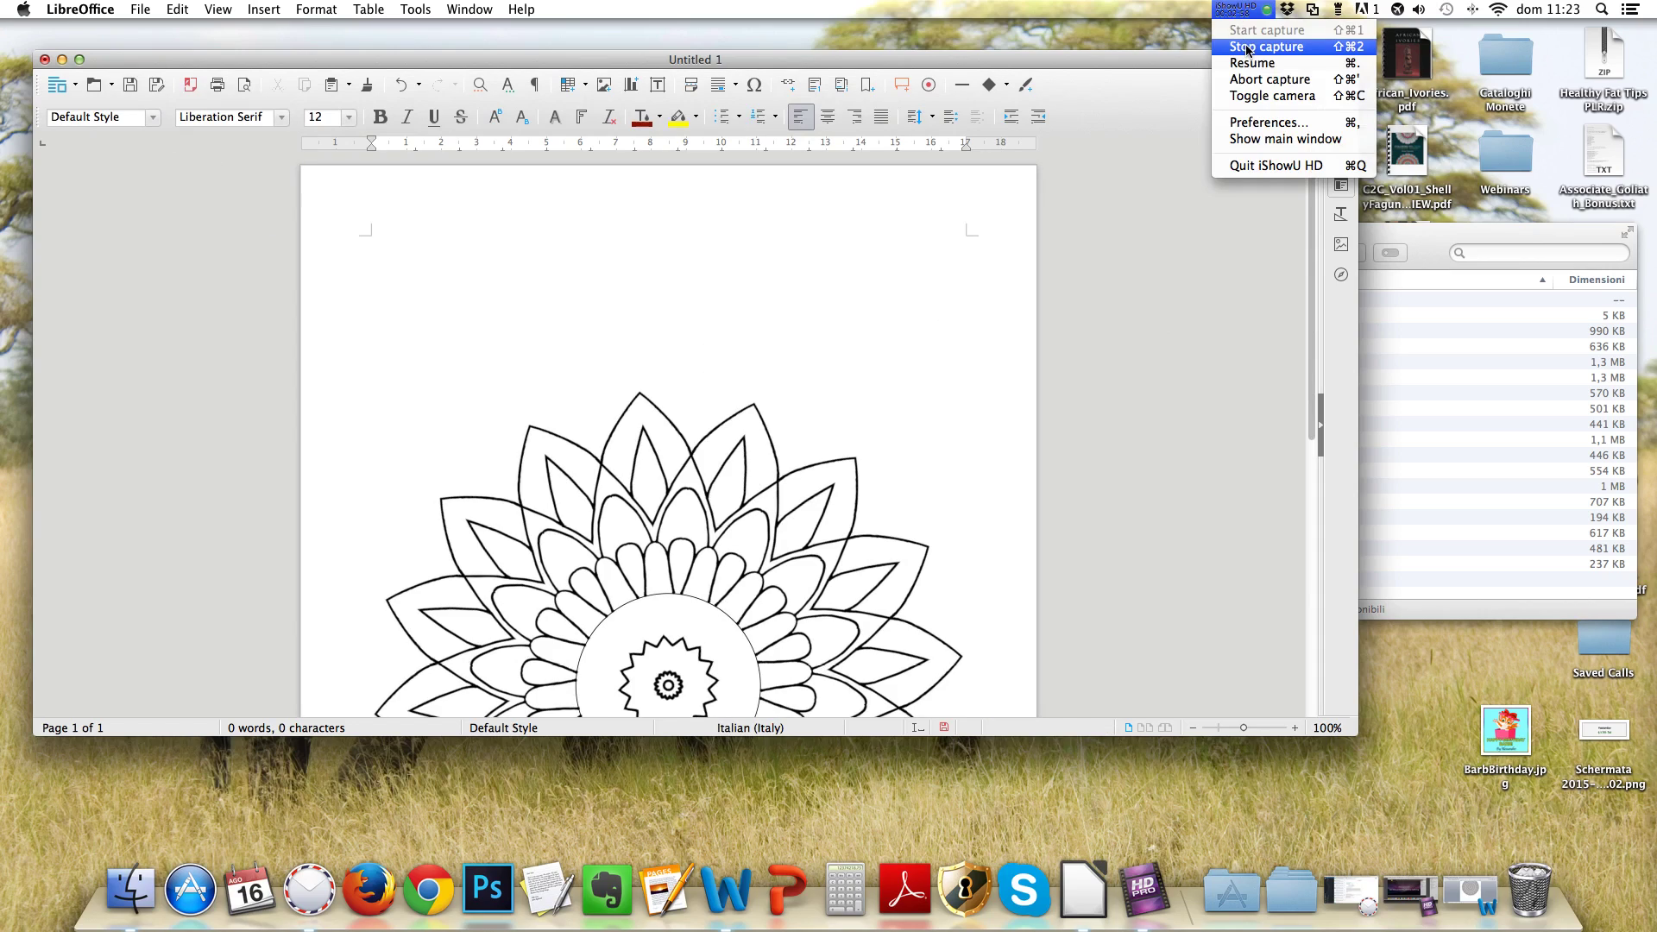